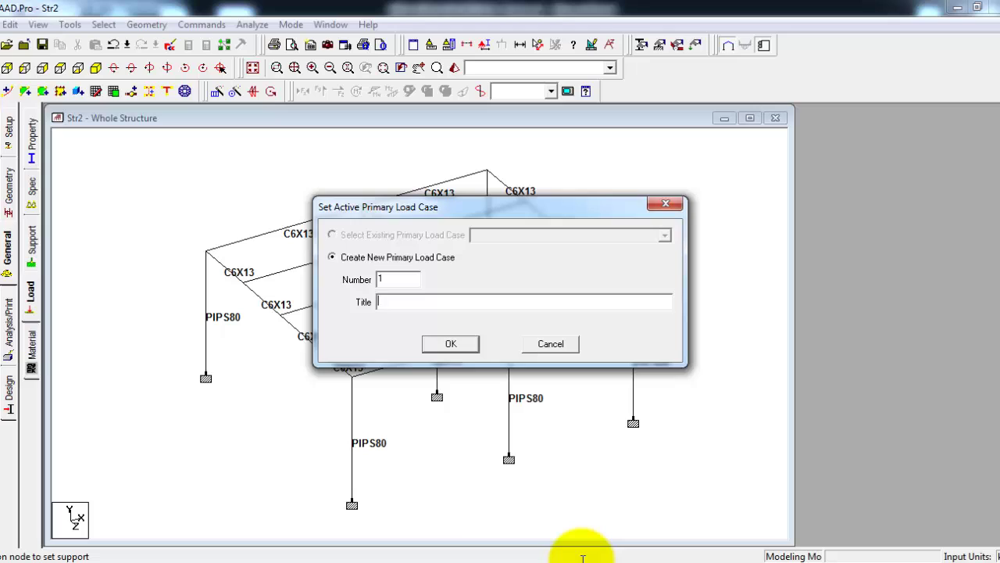
Create new primary load case 1 titled DeadLoad
text(DeadLoad)
key(Return)
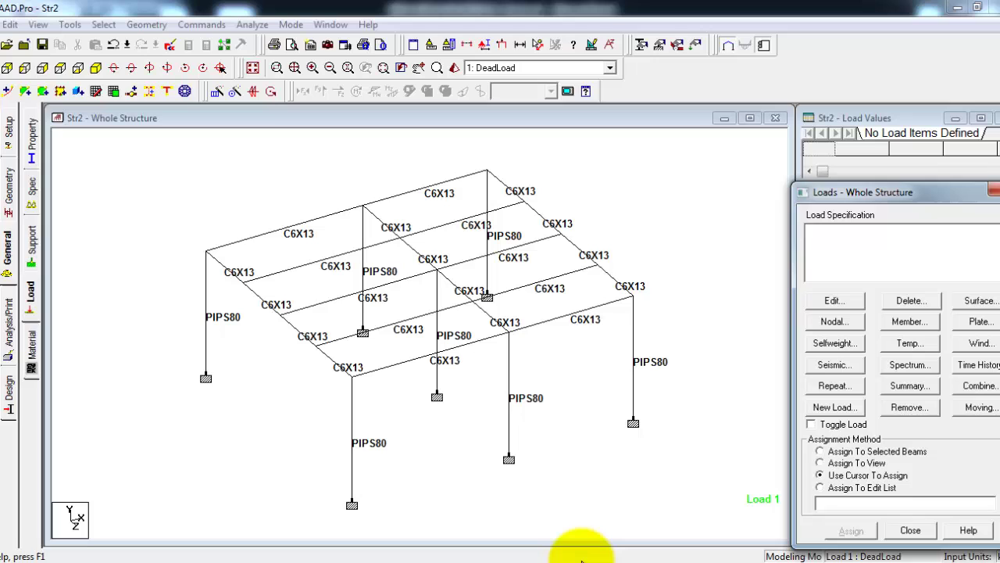
Look up beam 1's dead load in the Excel table and enter -1.87 kN/m as a uniform member force in GY in STAAD.Pro
key(alt+Tab)
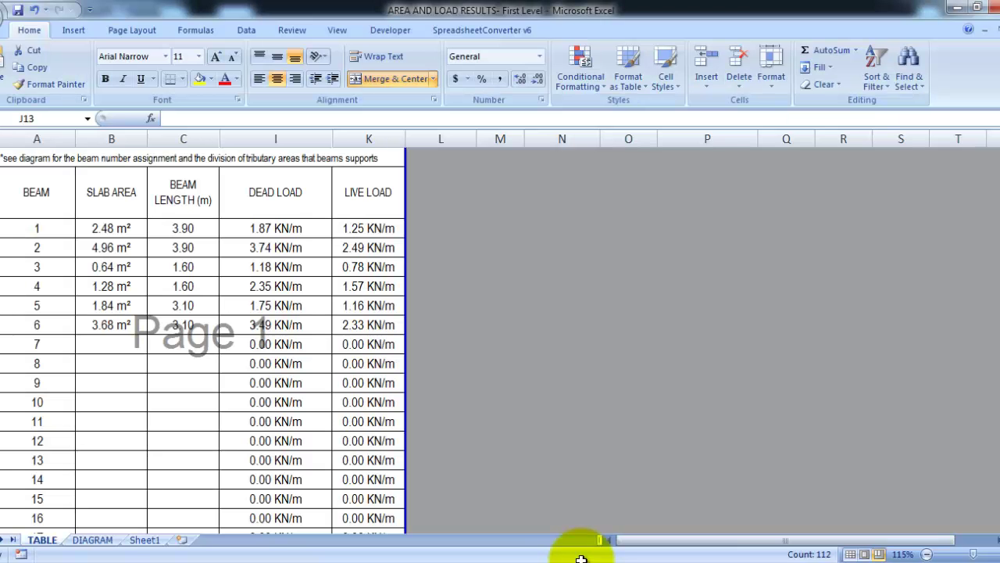
key(Left)
key(Down)
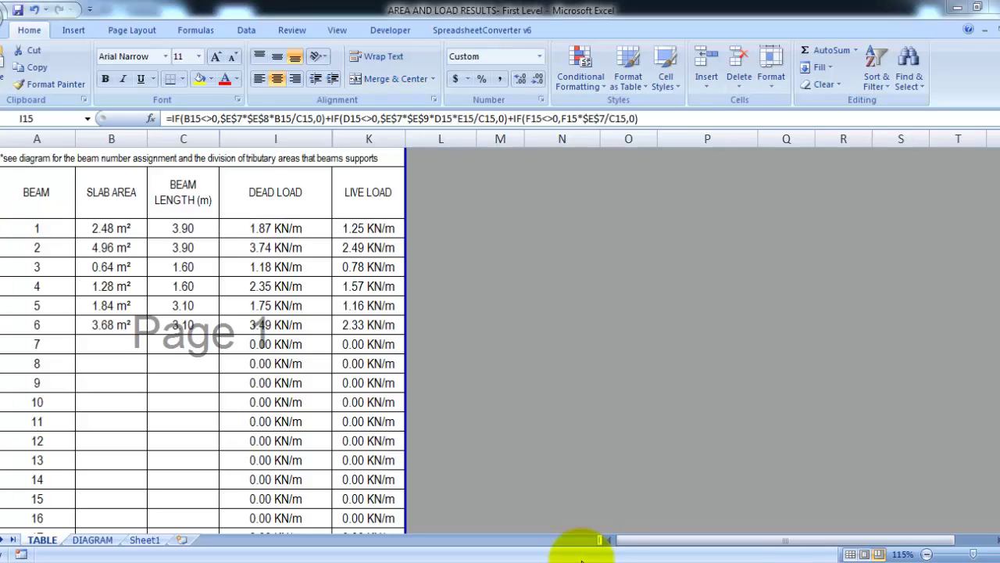
click(582, 559)
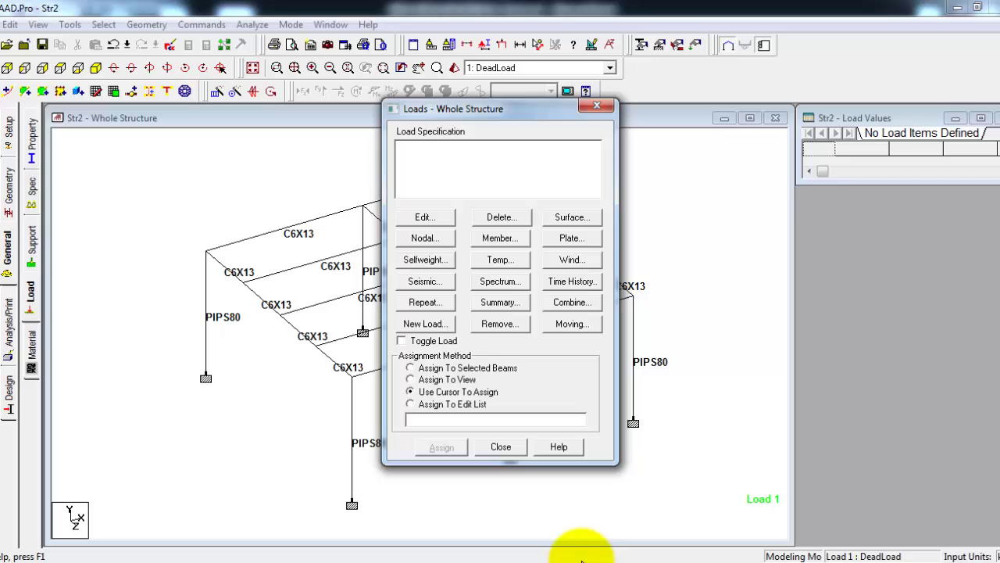
click(500, 238)
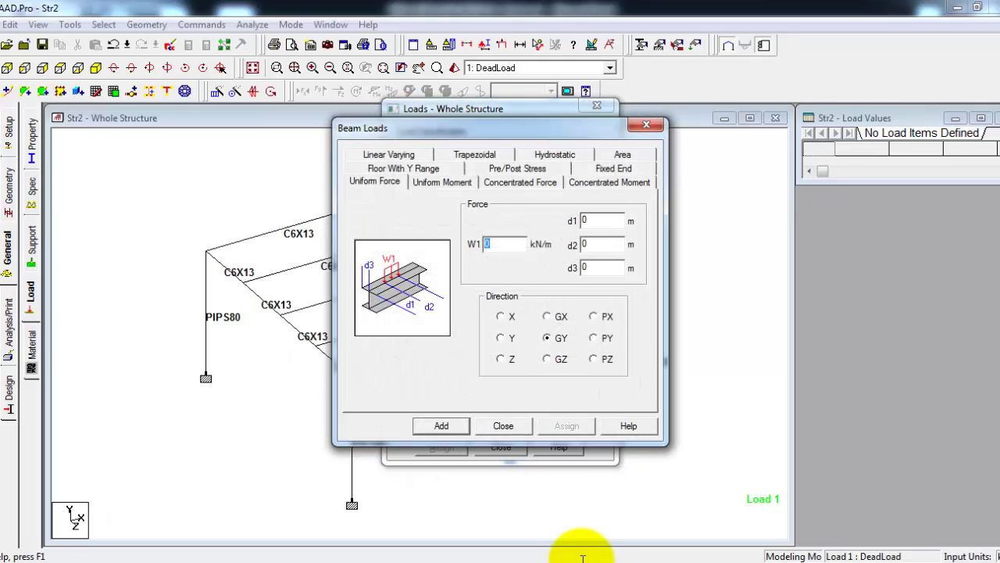
text(-1.87)
key(ctrl+Tab)
key(ctrl+Tab)
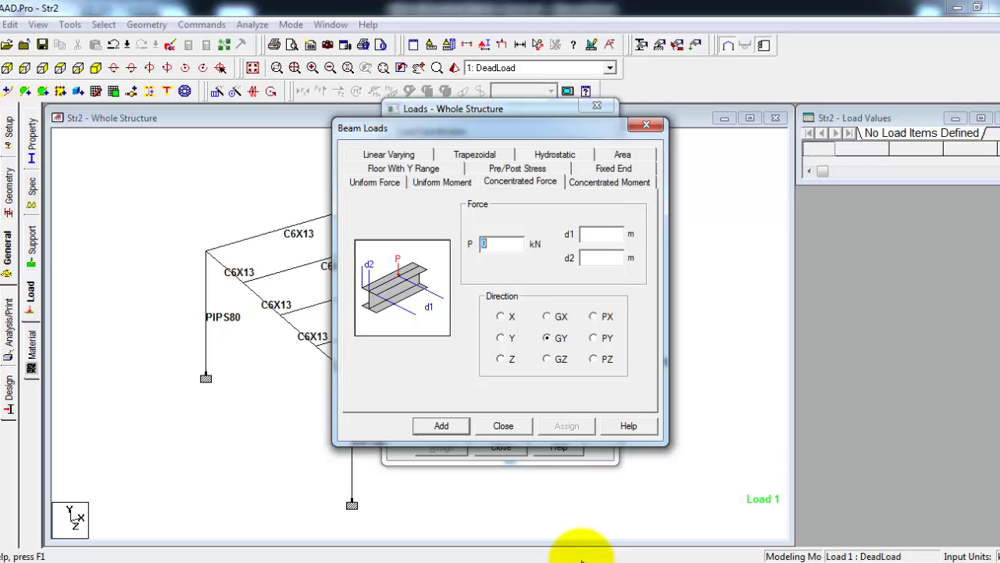
key(ctrl+Tab)
key(ctrl+Tab)
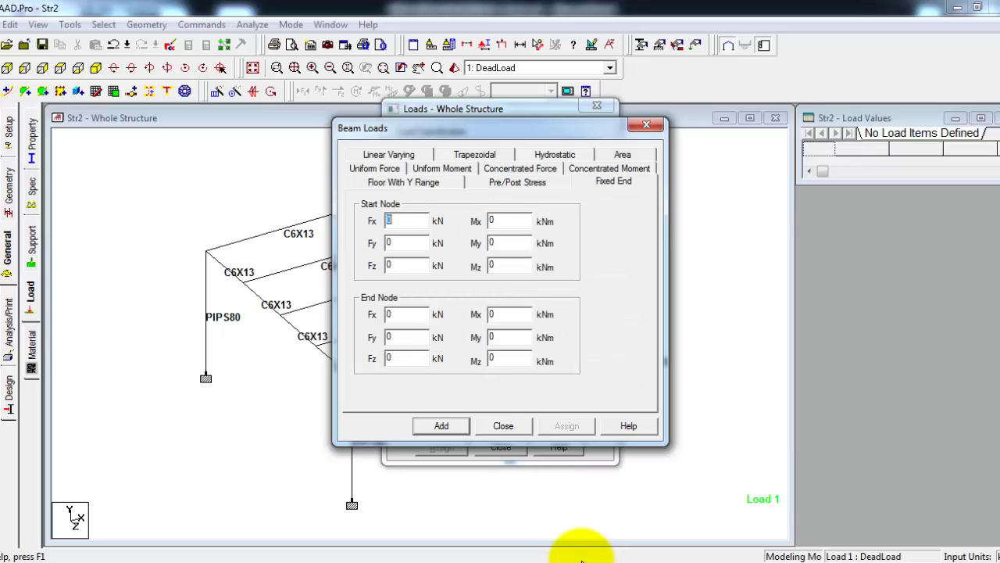
key(ctrl+Tab)
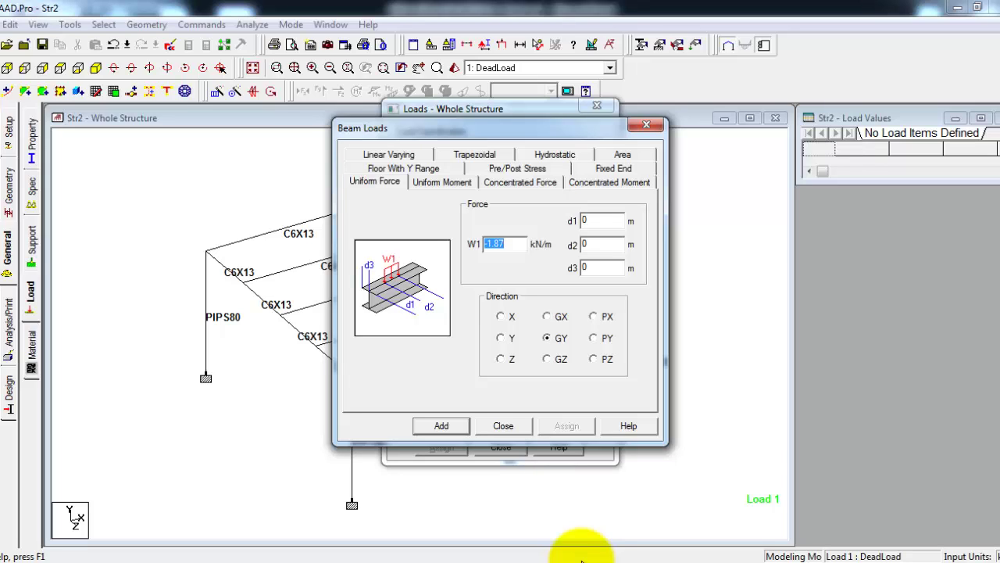
Add the -1.87 kN/m uniform load and assign it with the cursor to the two outer beams of the wider roof bay
key(End)
key(Return)
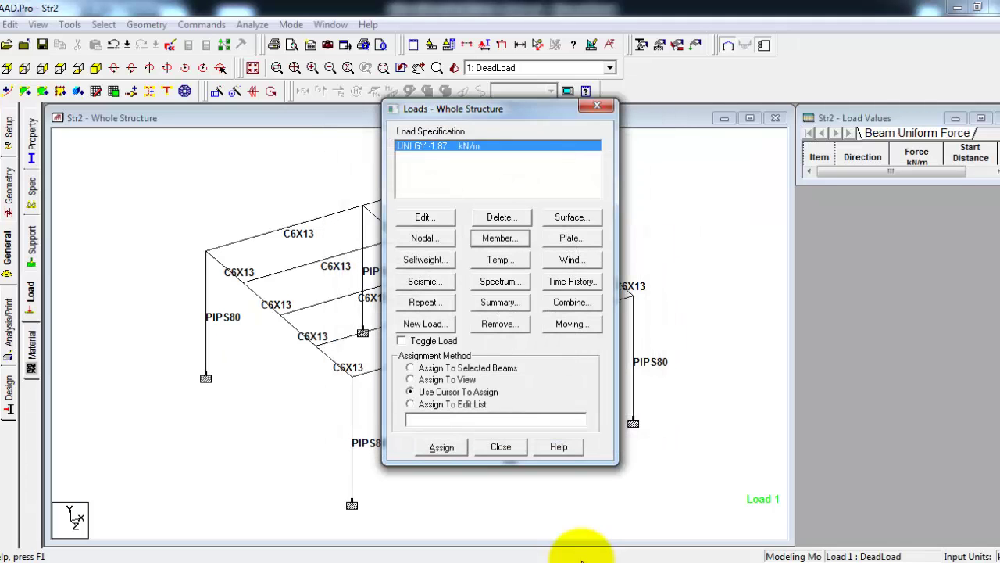
mouse_move(485, 108)
mouse_down()
mouse_move(556, 138)
mouse_move(864, 169)
mouse_up()
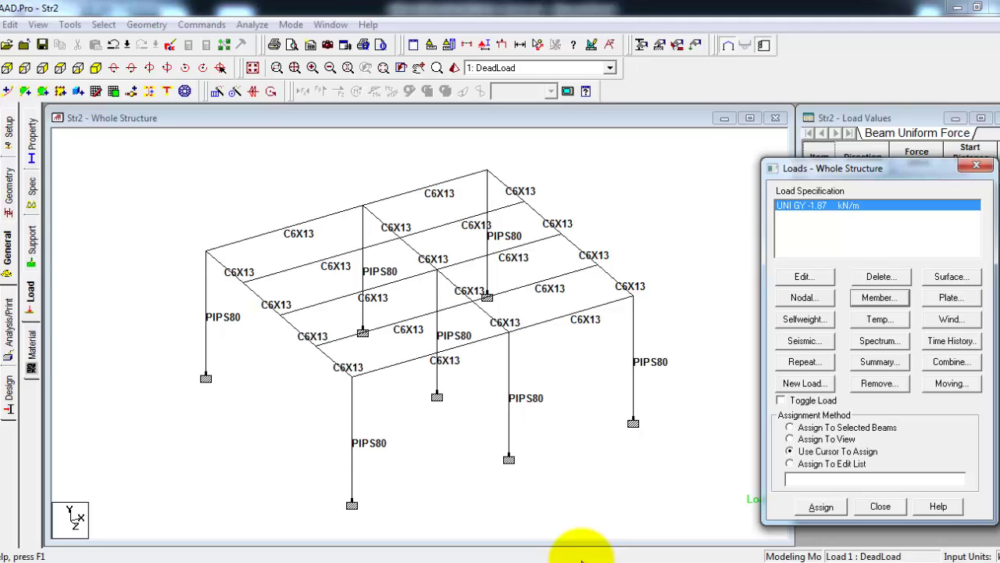
key(alt+Tab)
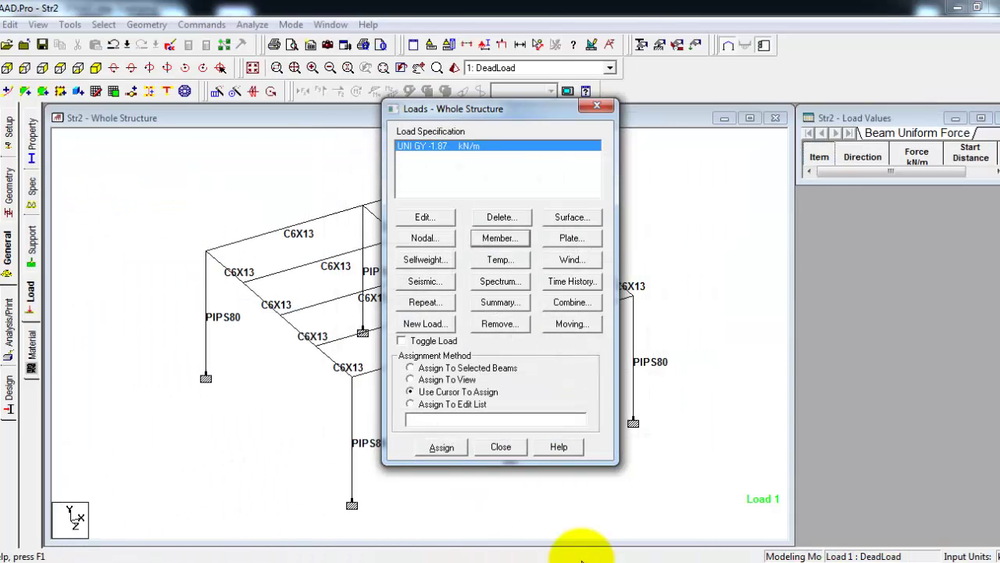
key(alt+a)
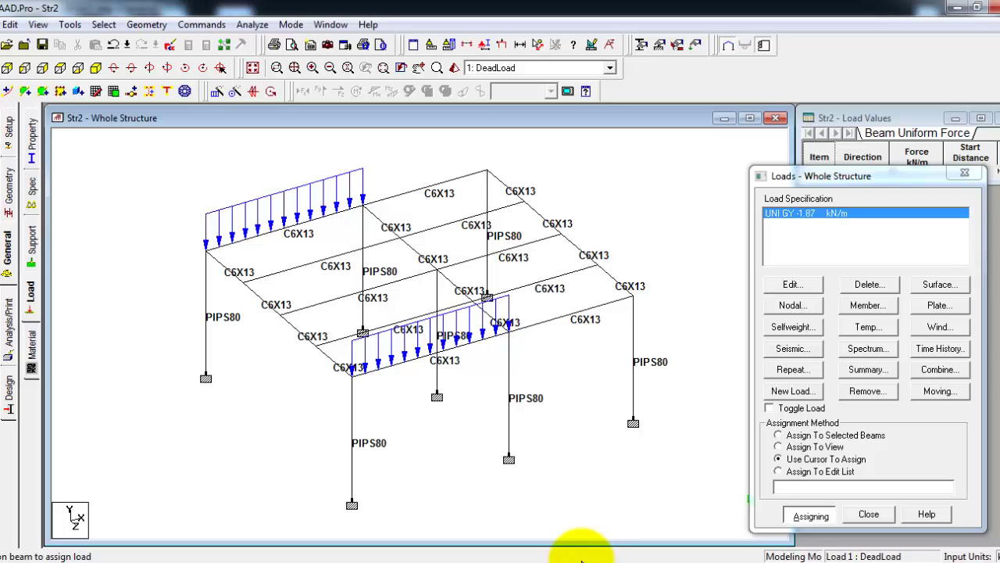
Add a uniform GY member load of -3.74 kN/m and assign it to the three inner beams of the wider bay
click(582, 561)
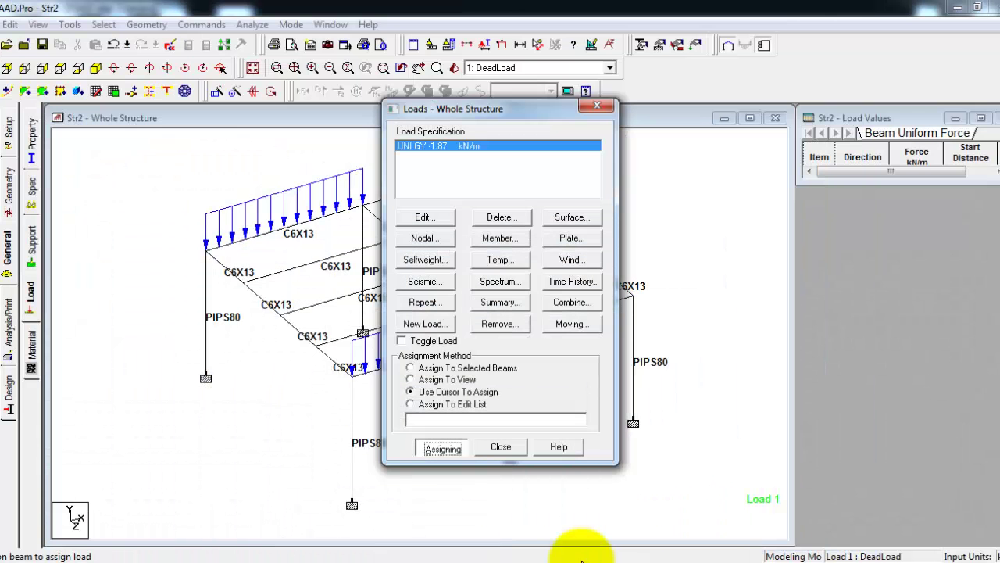
text(-3.74)
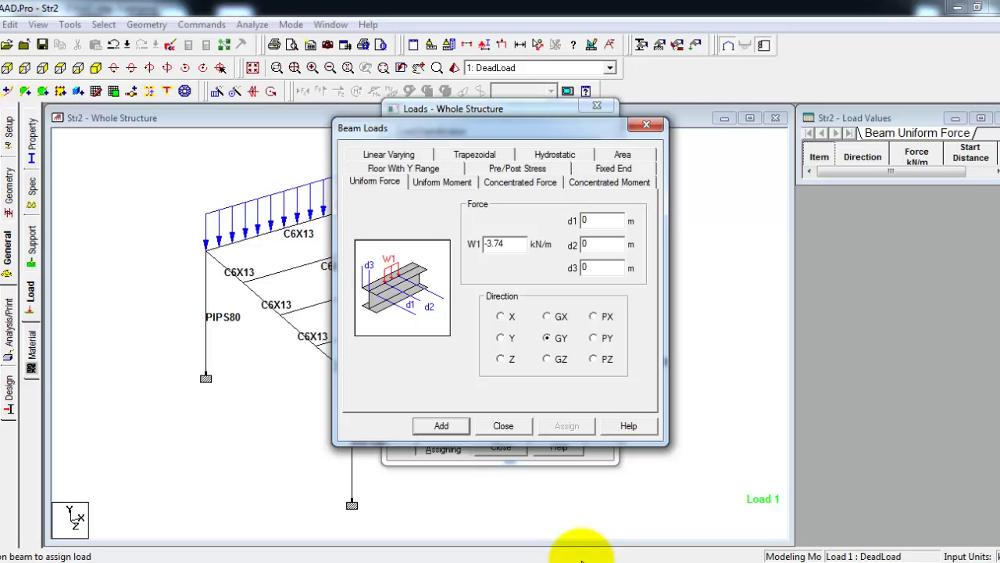
key(Return)
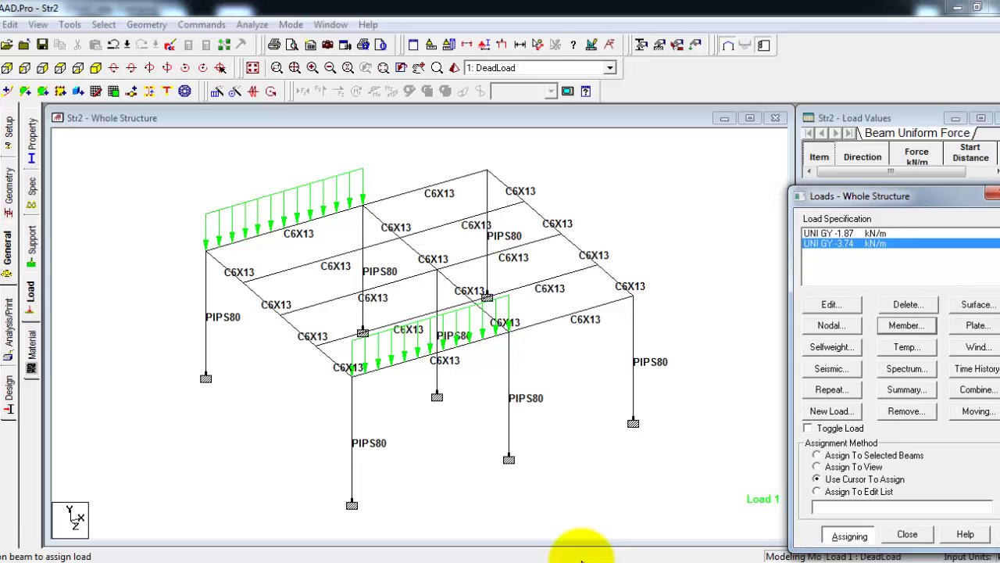
click(321, 260)
click(358, 292)
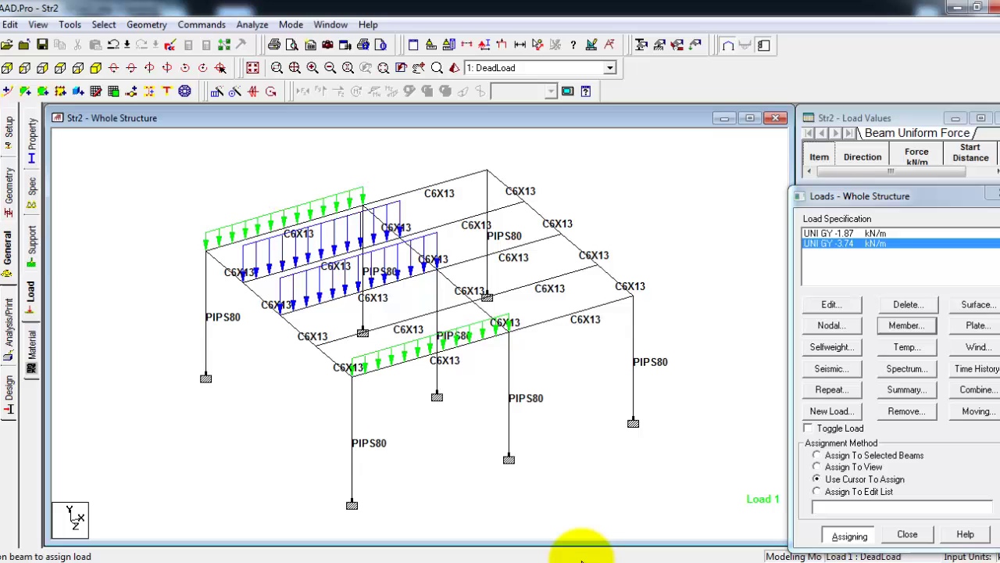
click(394, 322)
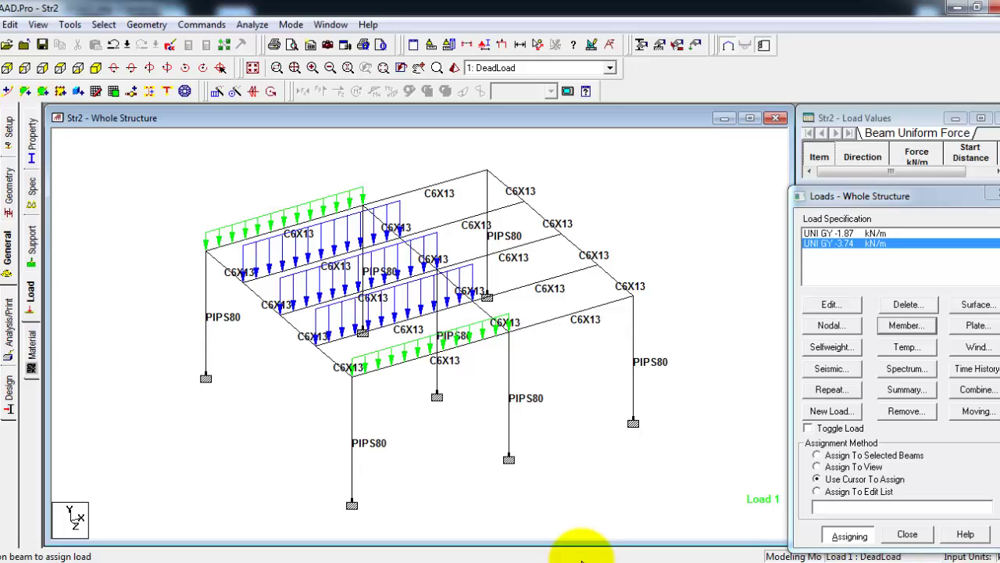
Check beam 3's dead load in Excel, add a -1.18 kN/m uniform GY load and assign it to the edge girder of the wider bay
click(583, 561)
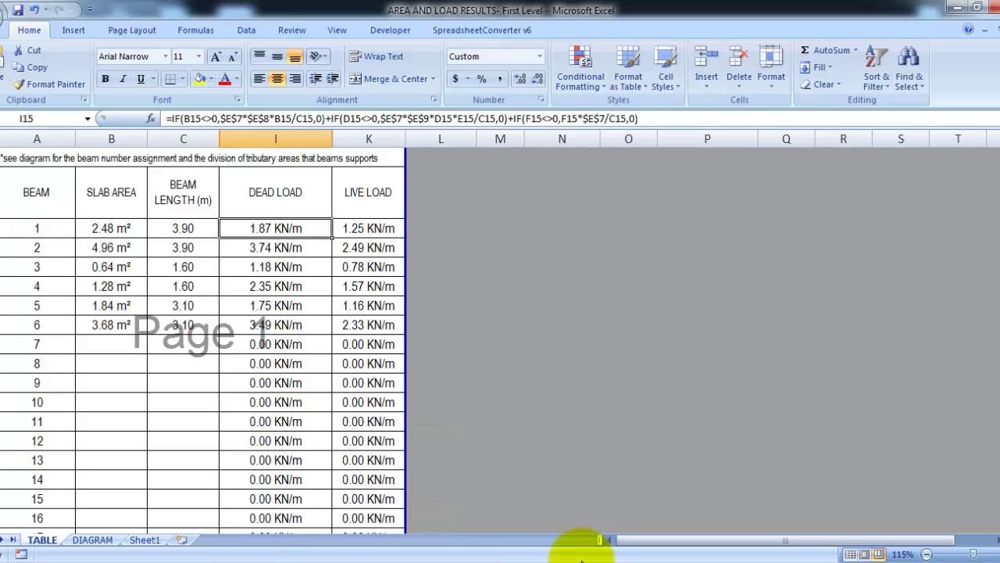
click(582, 559)
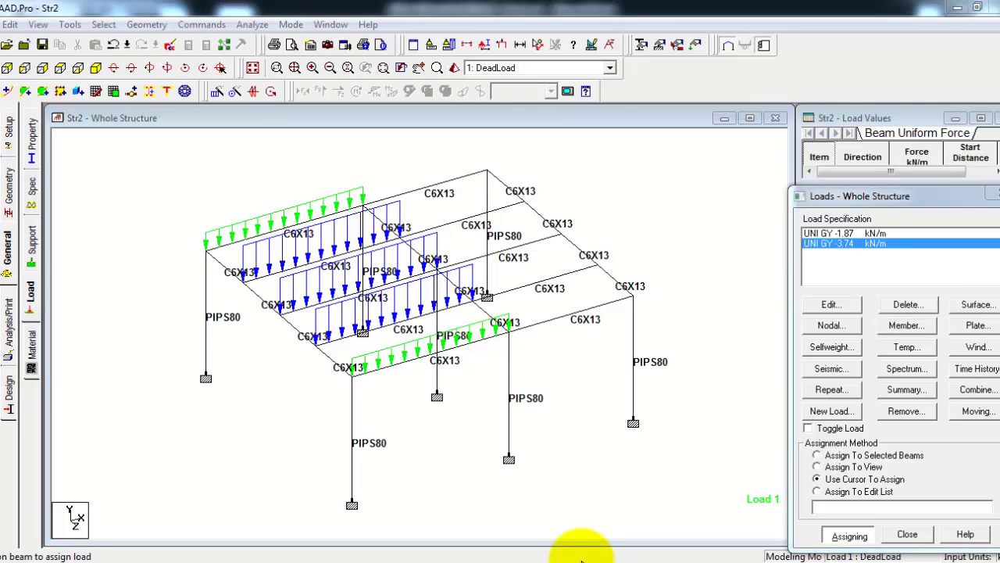
key(Return)
text(-1.18)
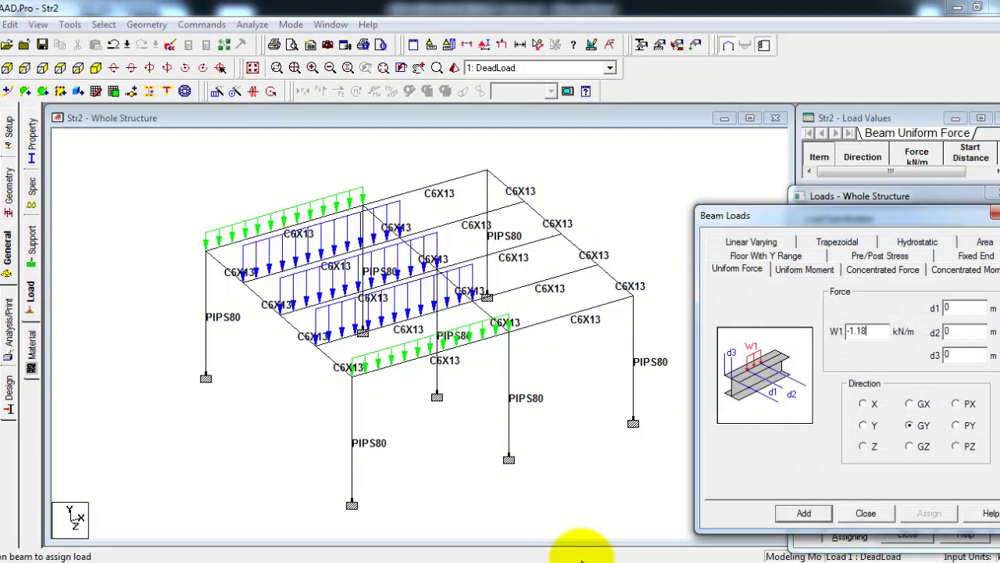
key(Return)
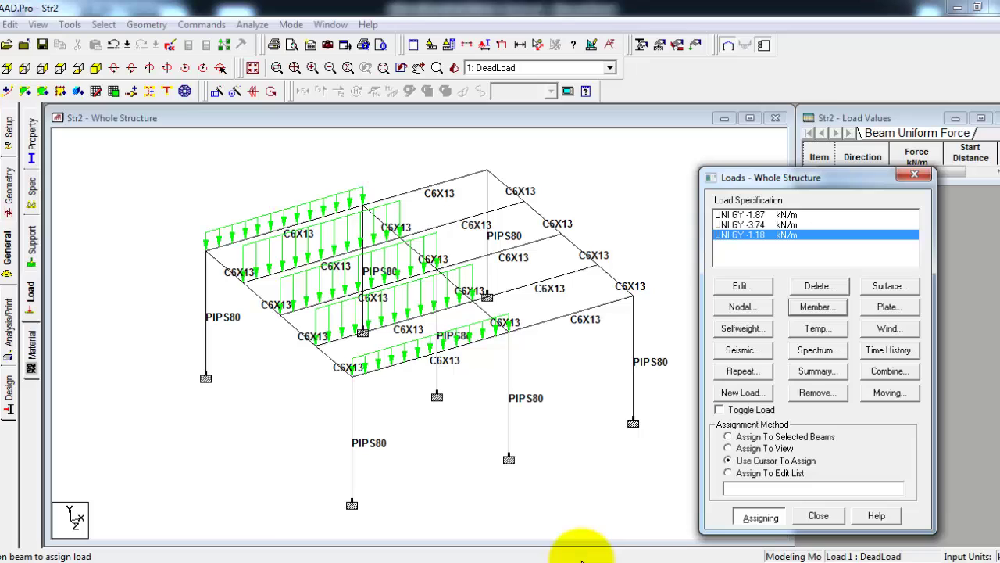
click(224, 260)
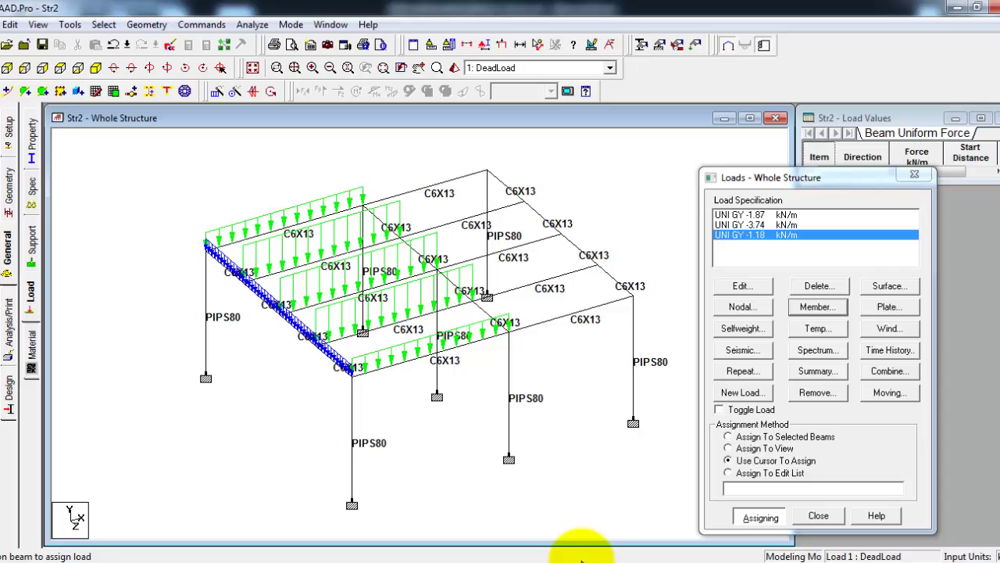
Look up beam 4's dead load in the Excel table and add a uniform GY member load of -2.35 kN/m in STAAD.Pro
click(582, 561)
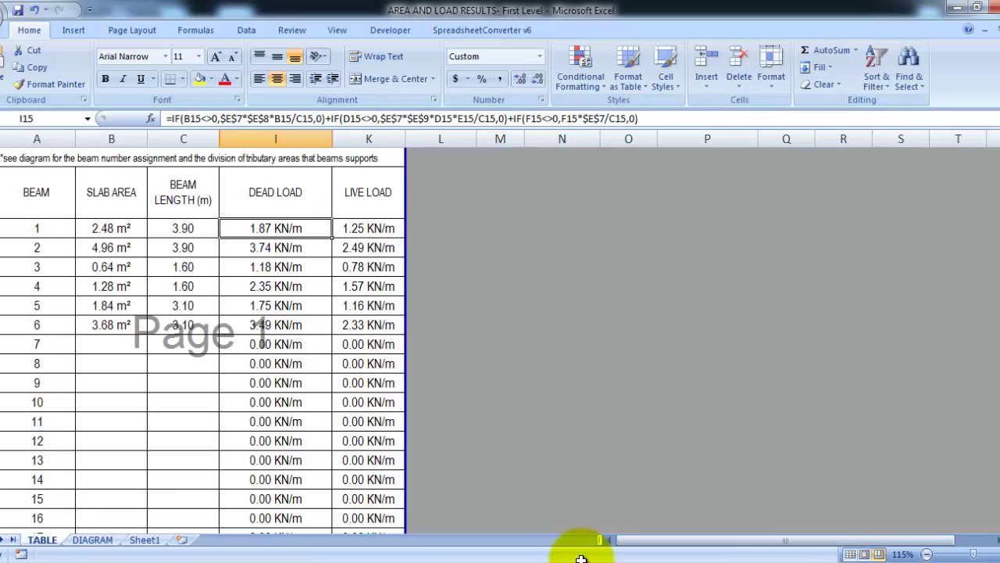
key(Down)
key(Down)
key(Down)
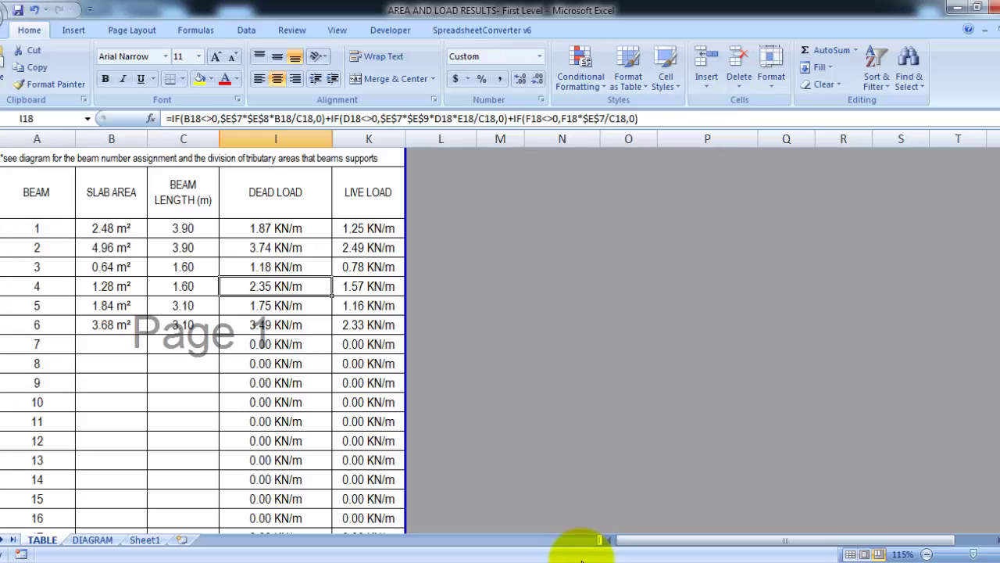
mouse_move(328, 562)
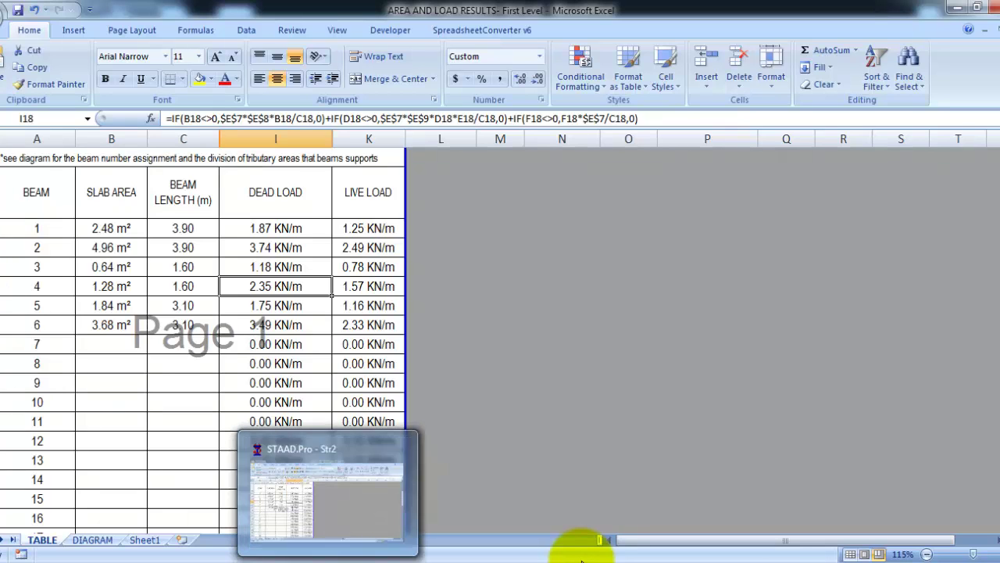
click(582, 559)
key(Return)
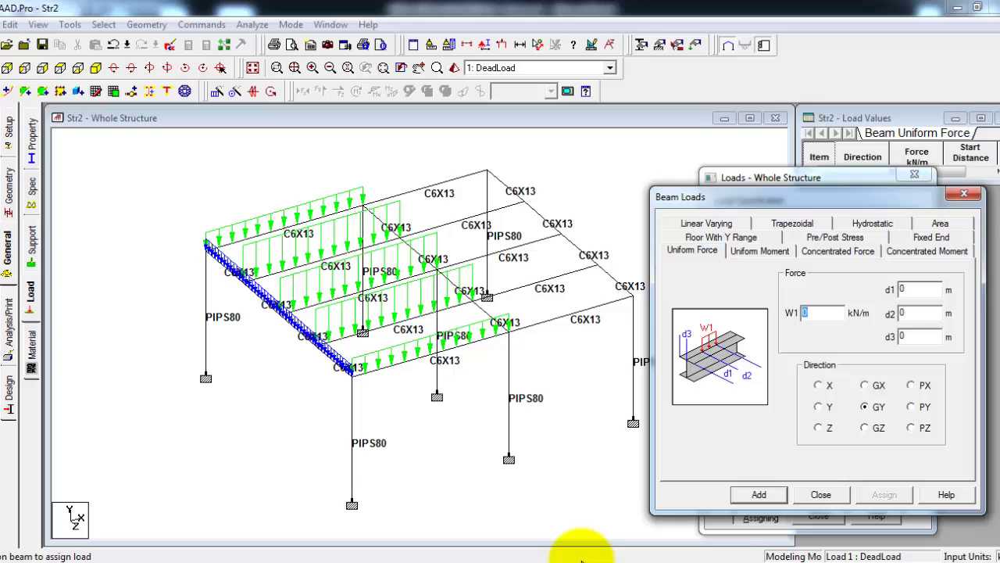
text(-2.35)
key(Return)
key(Escape)
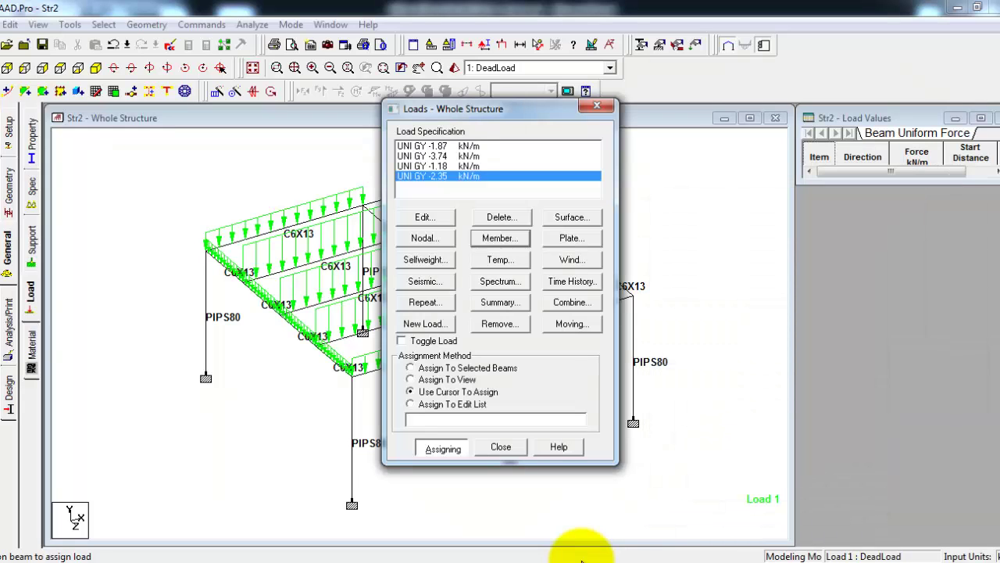
Assign the -2.35 kN/m load to the four middle girder segments and the -1.18 kN/m load to the narrower bay's edge girder
drag(500, 108, 773, 132)
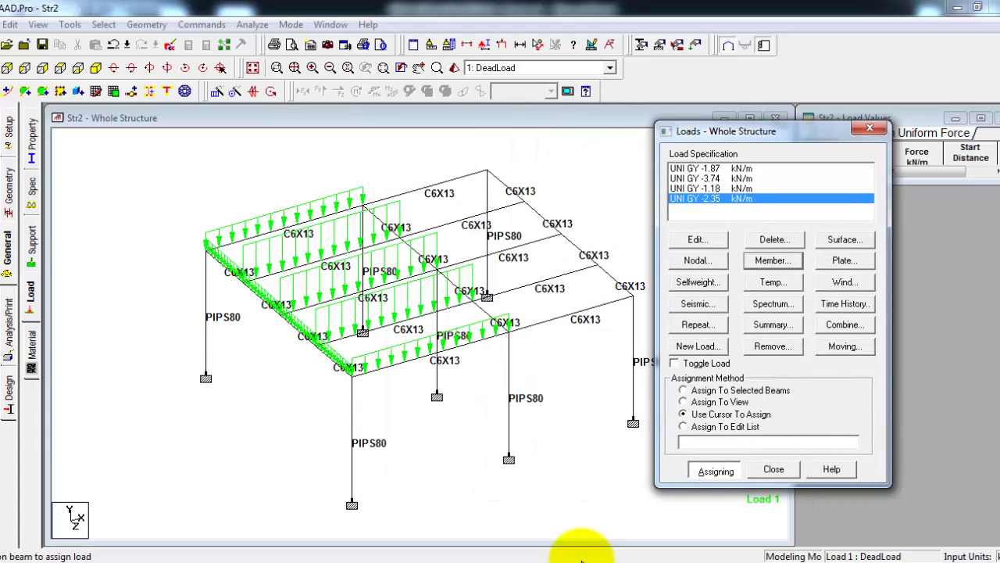
click(381, 221)
click(418, 253)
click(455, 282)
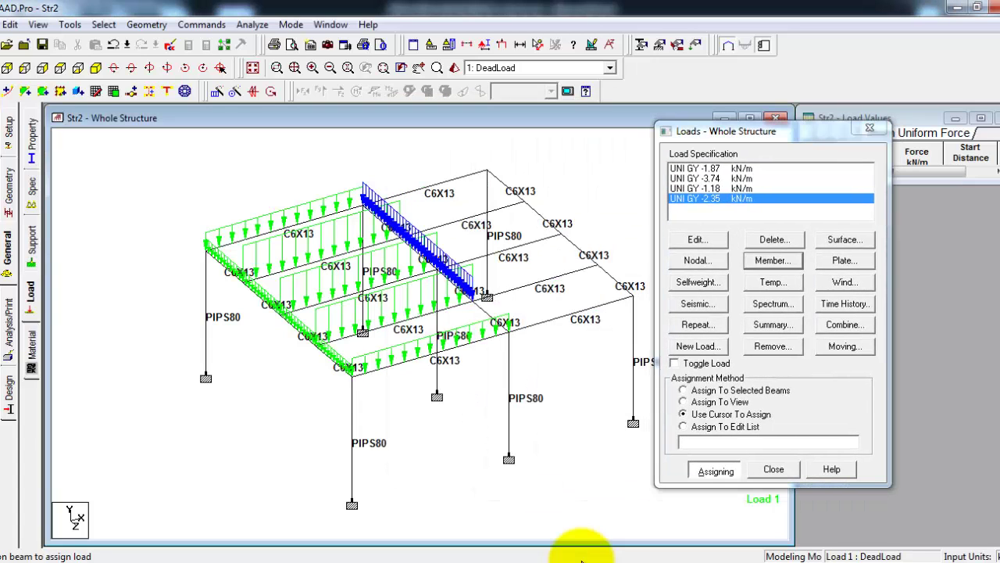
click(490, 315)
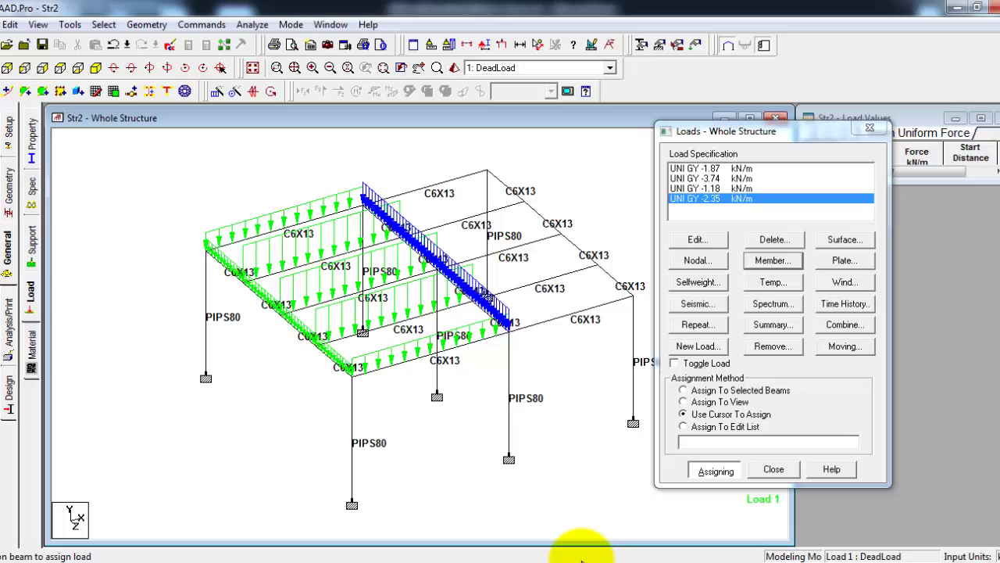
click(695, 188)
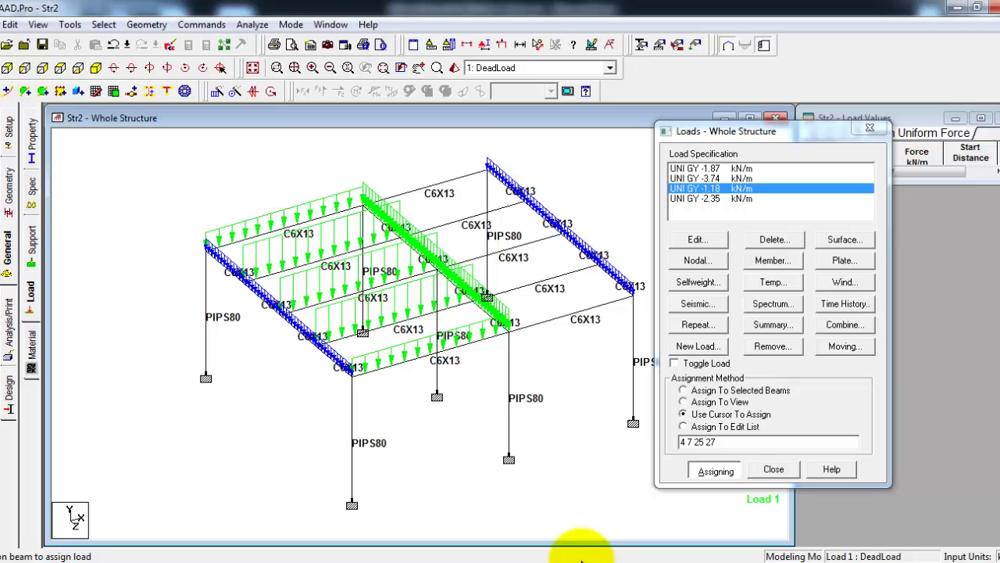
Check beam 5's dead load in Excel, add a -1.75 kN/m uniform GY load and assign it to the narrower bay's two outer beams
key(alt+Tab)
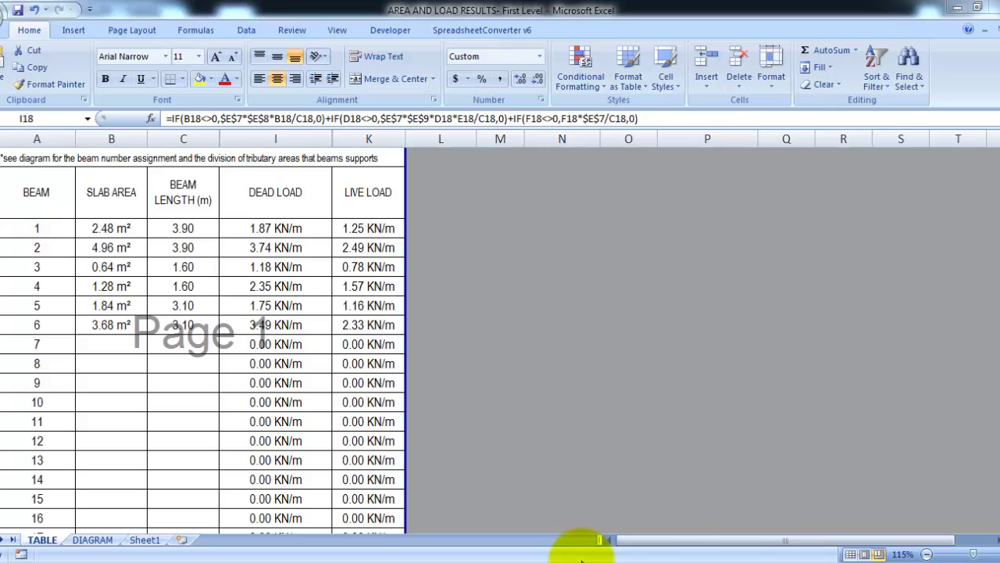
key(alt+Tab)
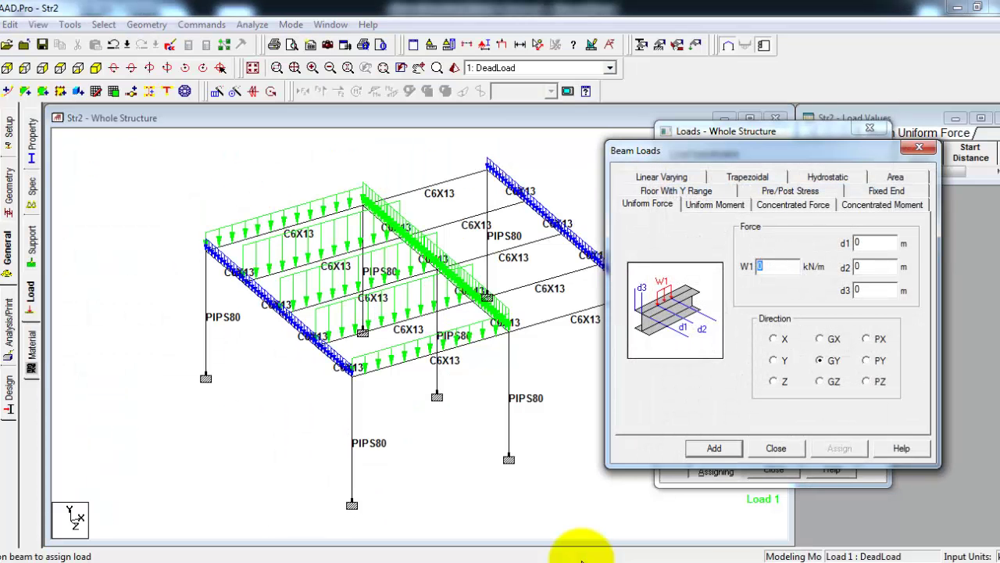
text(-1.75)
key(Return)
click(426, 188)
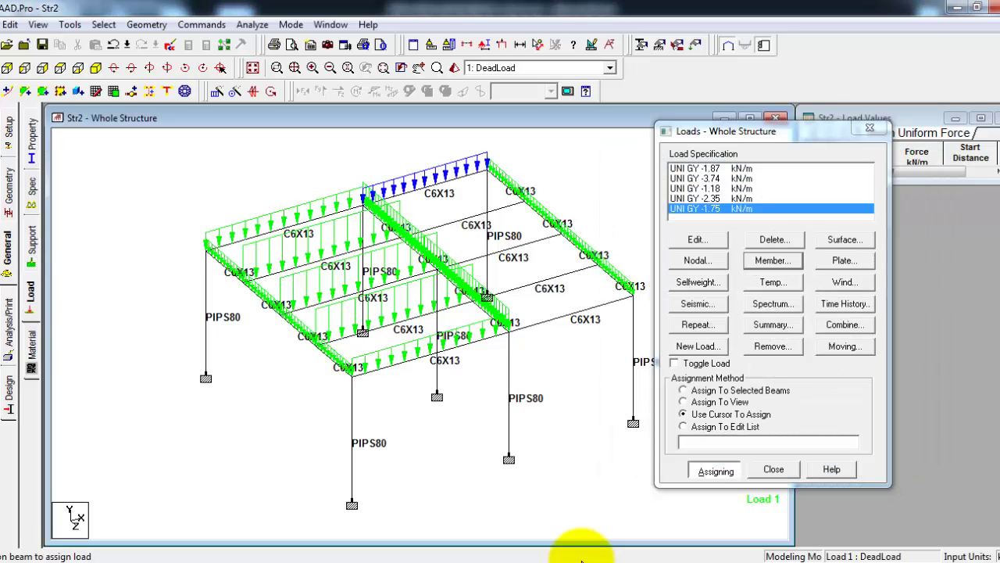
click(572, 311)
Look up beam 6's dead load in the Excel table and add a uniform GY member load of -3.49 kN/m in STAAD.Pro
key(alt+Tab)
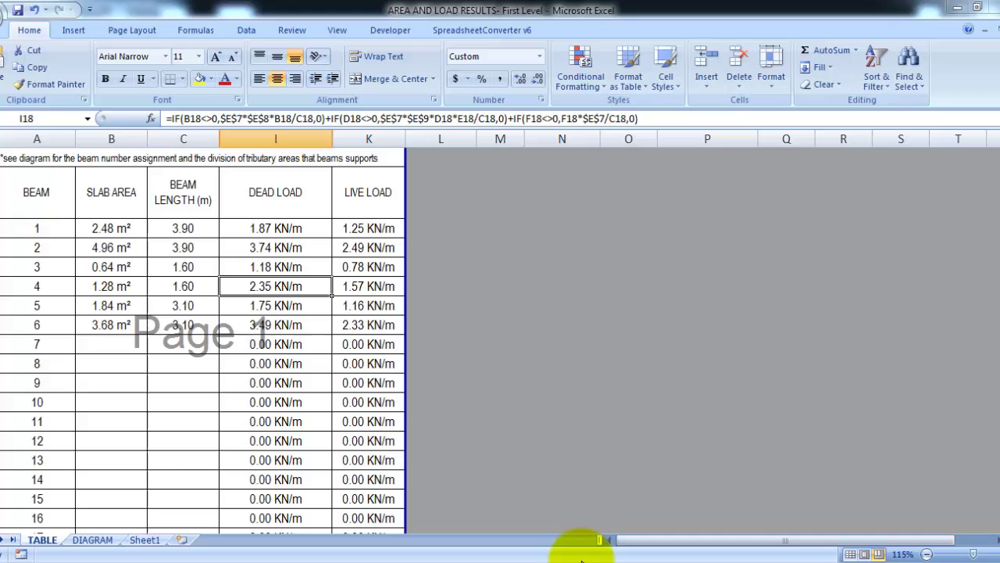
key(Down)
key(Down)
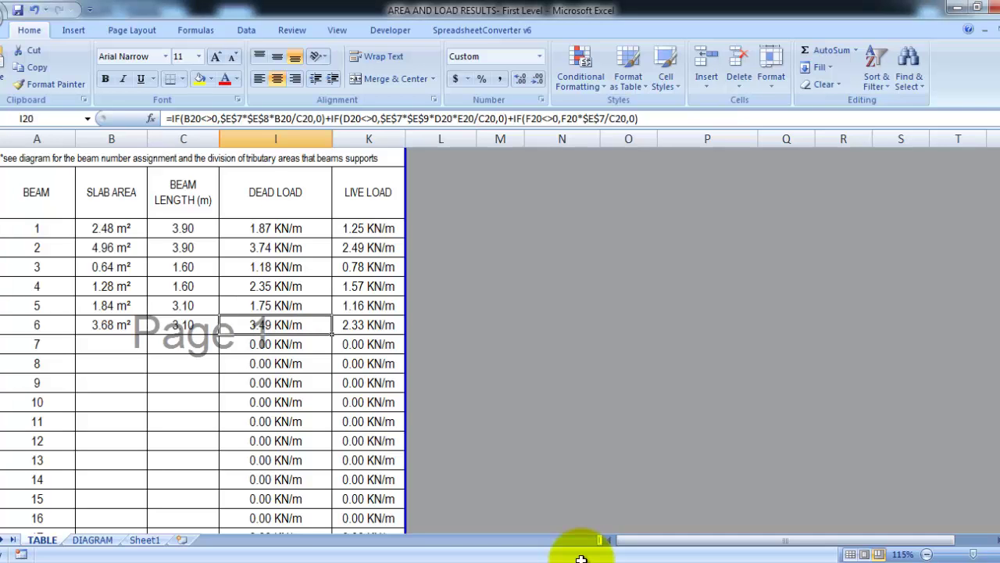
click(581, 560)
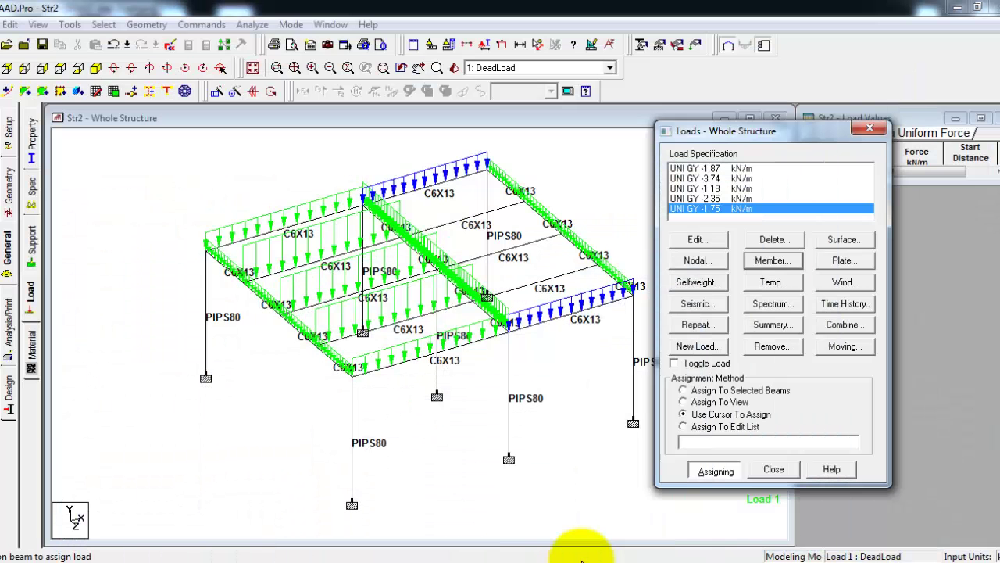
key(Return)
text(-3)
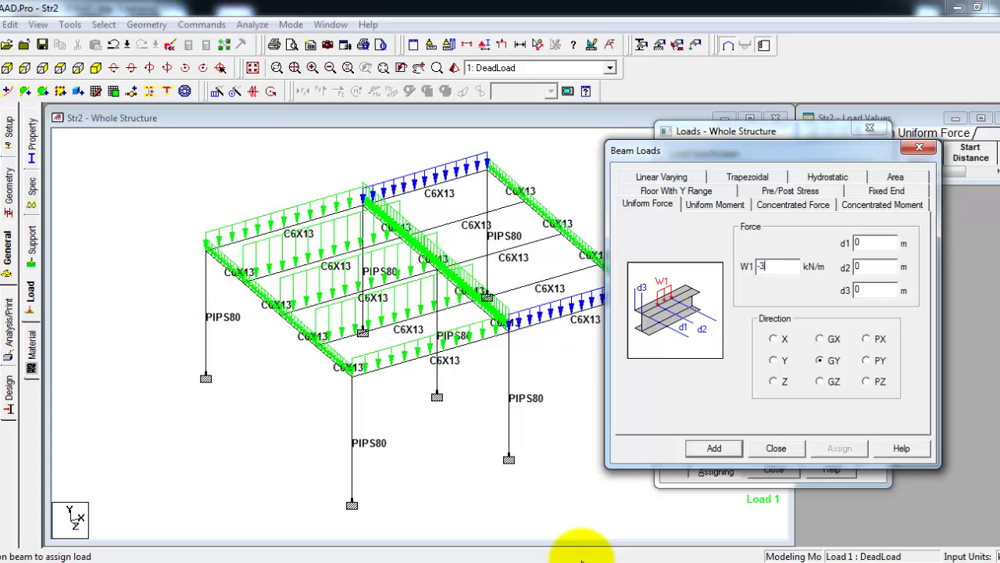
text(.49)
key(Return)
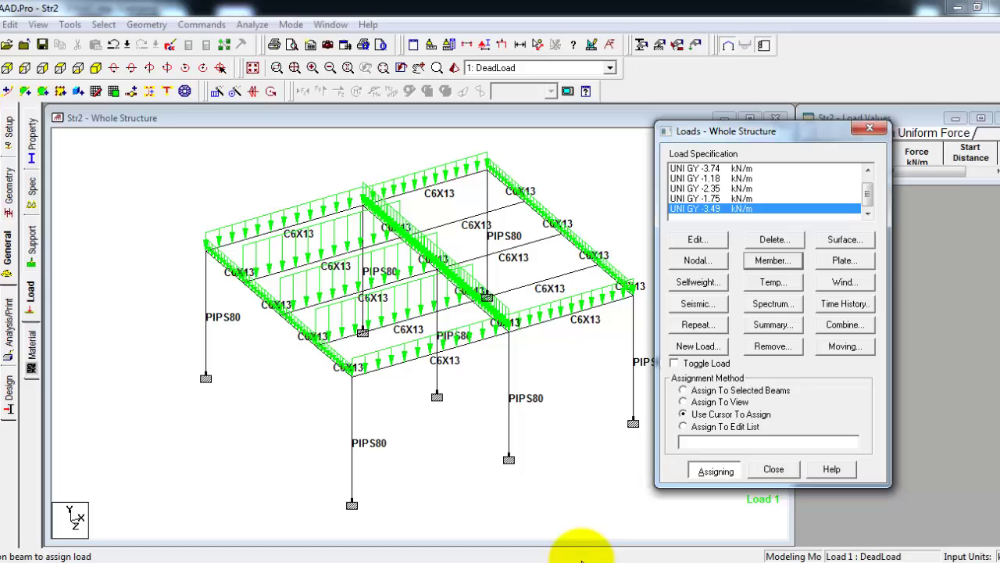
Assign the -3.49 kN/m load to the narrower bay's three inner beams
click(463, 220)
click(499, 251)
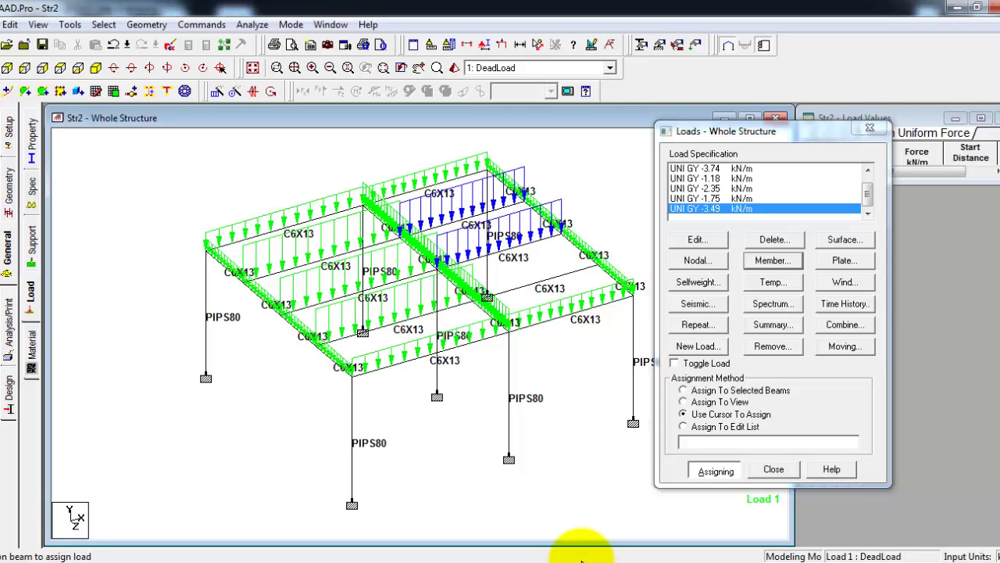
click(535, 275)
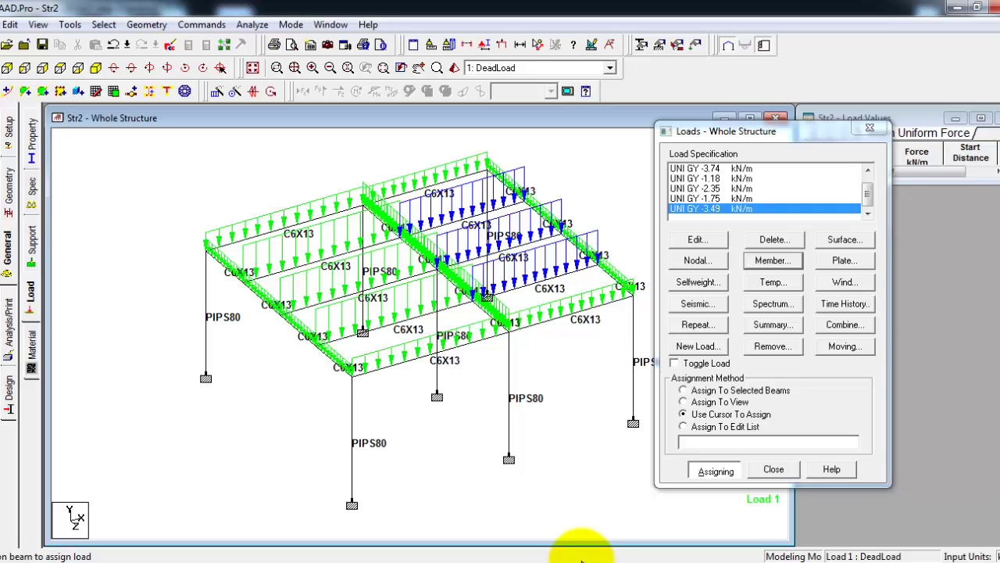
Add a selfweight load in the Y direction with a factor of -1 to the DeadLoad case
click(698, 283)
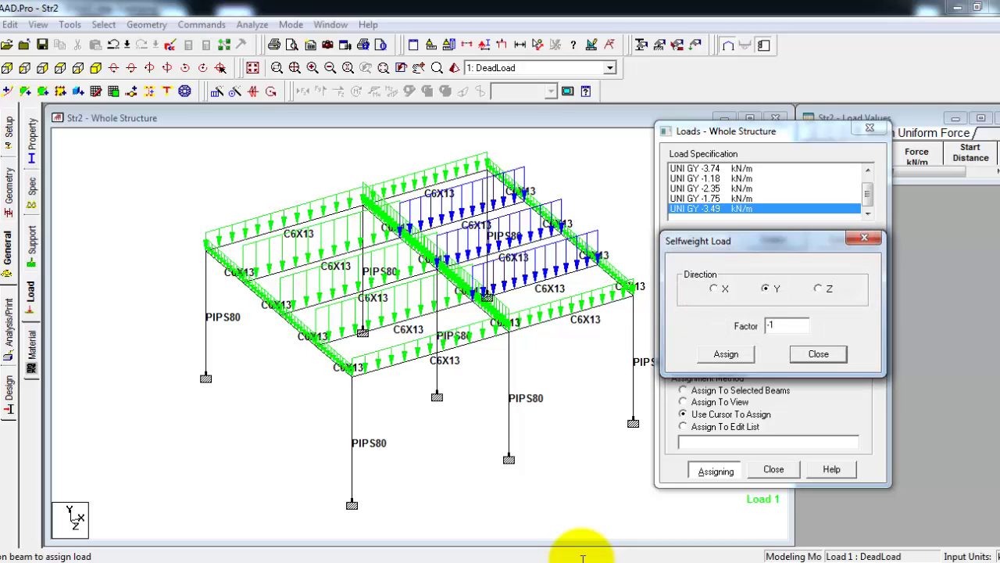
click(783, 326)
key(Return)
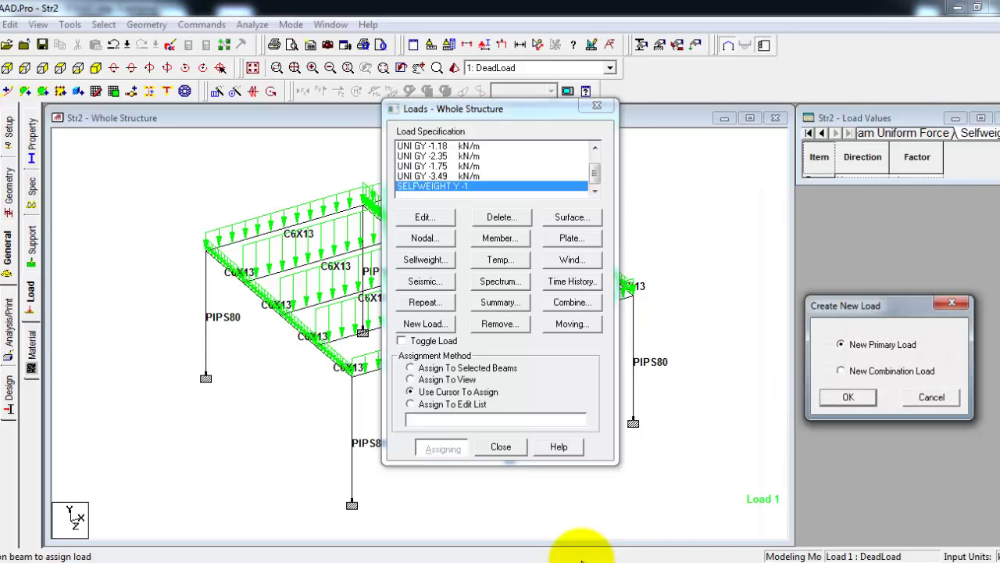
Create a new primary load case number 2 titled LiveLoad
key(Return)
key(Tab)
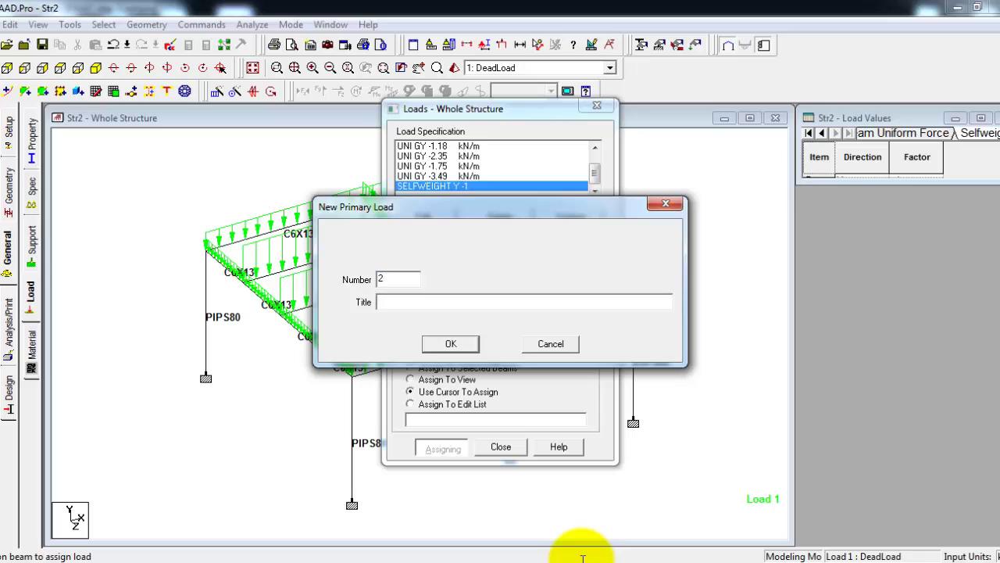
text(LiveLoad)
key(Return)
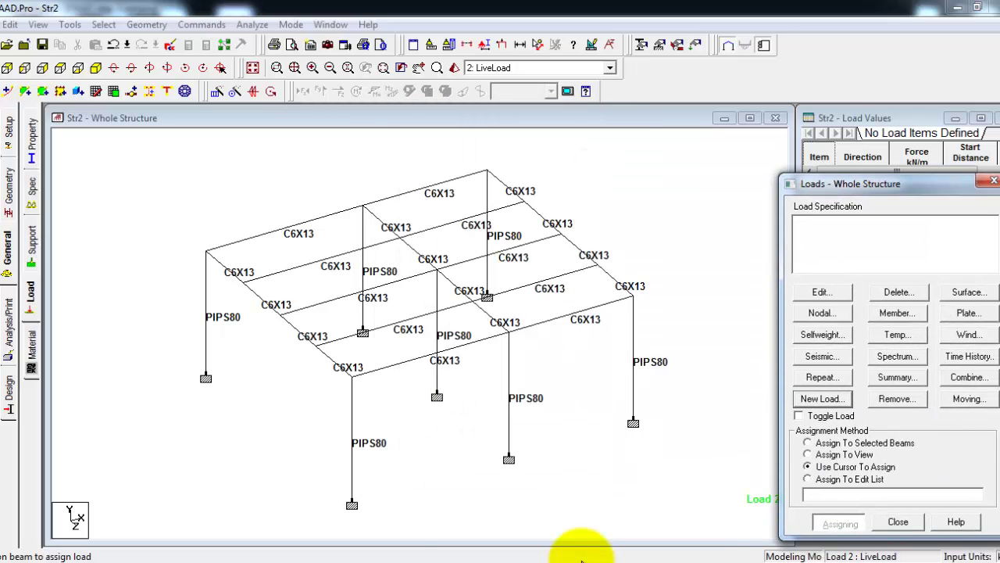
Look up beam 1's live load in Excel and add a uniform GY member load of -1.25 kN/m to the LiveLoad case in STAAD.Pro
click(582, 561)
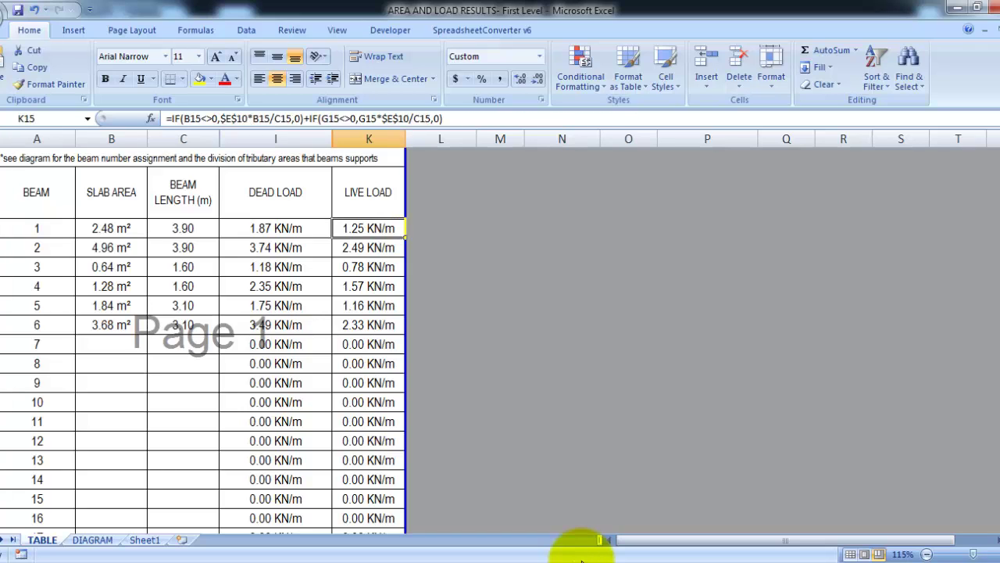
click(583, 560)
click(501, 238)
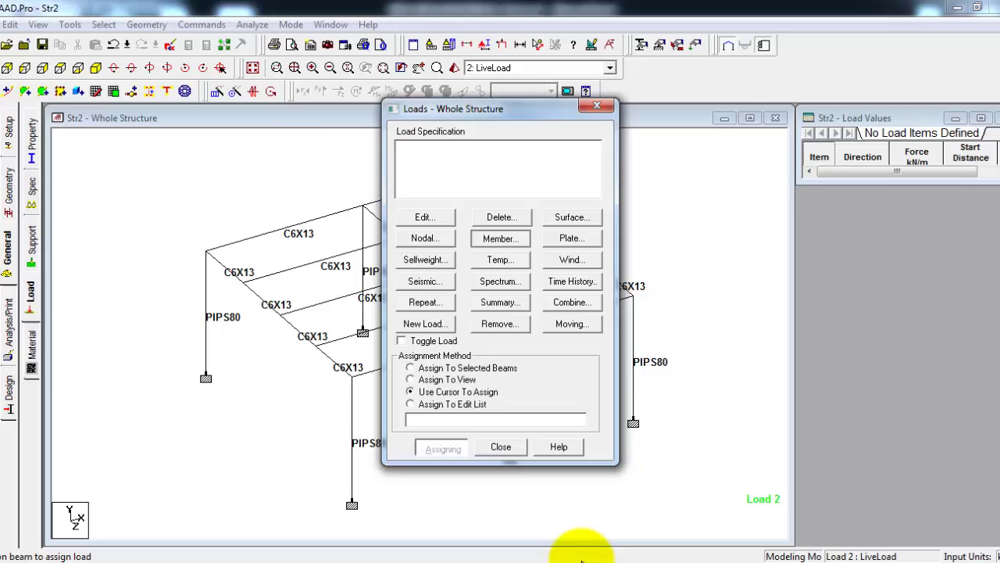
text(-1.25)
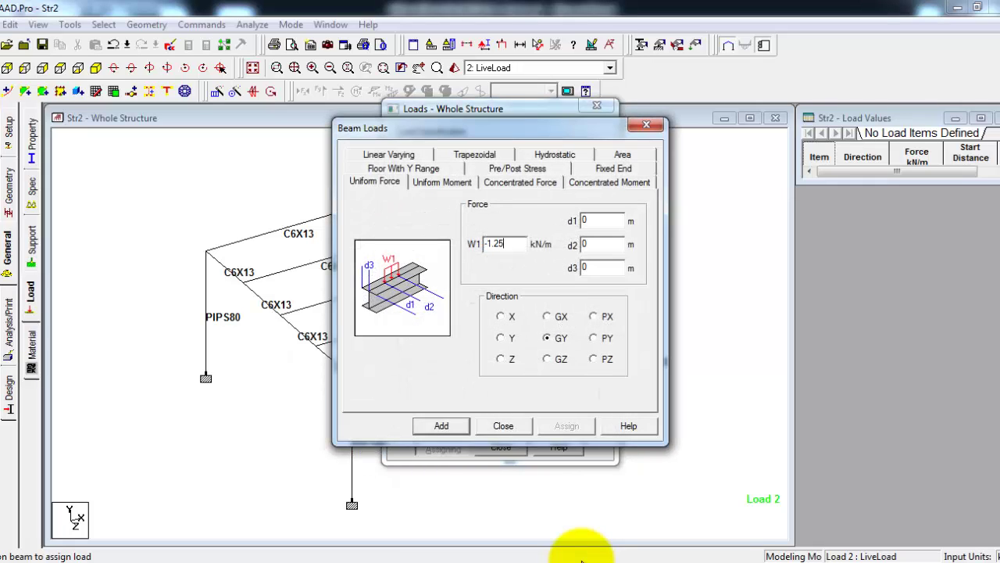
key(Return)
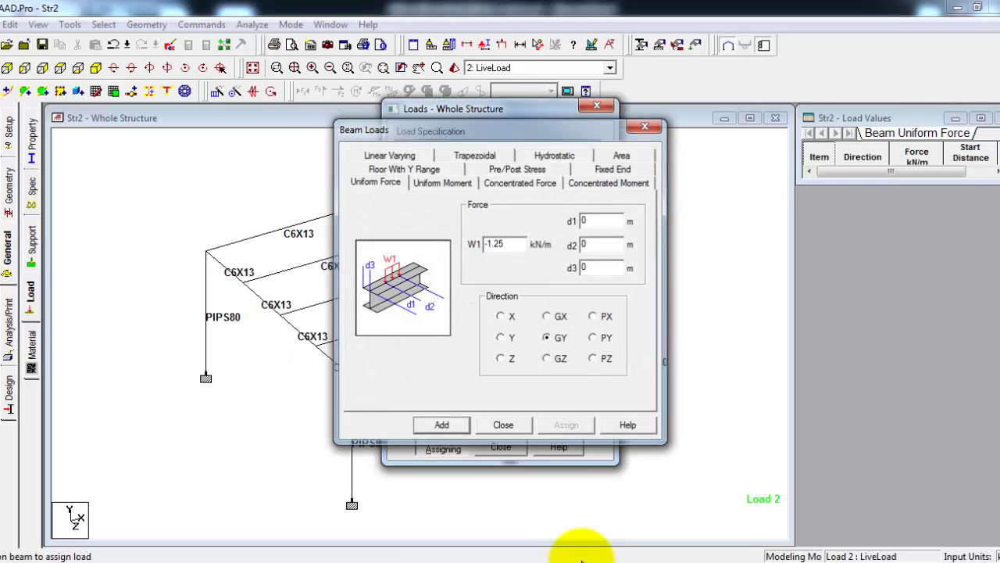
key(Escape)
Move the Loads dialog off the frame and assign the -1.25 kN/m load to the wider bay's two outer beams
drag(500, 109, 763, 160)
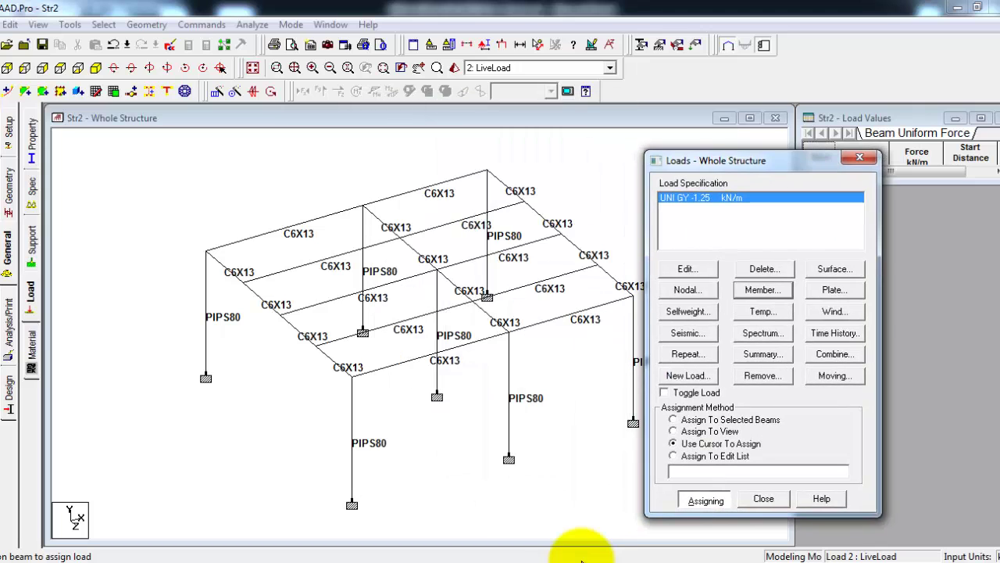
click(284, 228)
click(430, 355)
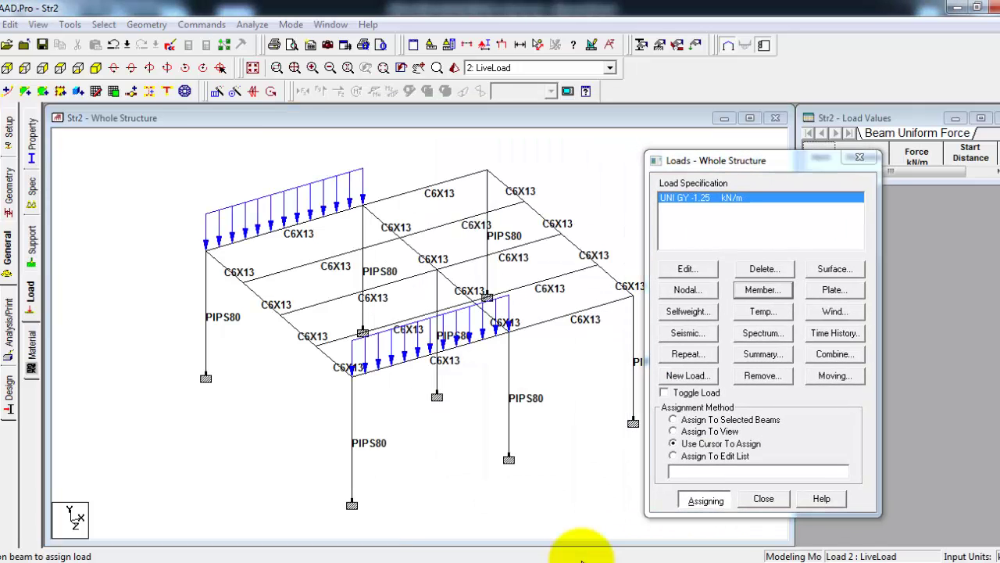
Check beam 2's live load in Excel, add a -2.49 kN/m uniform GY load and assign it to the wider bay's three inner beams
click(582, 560)
key(Down)
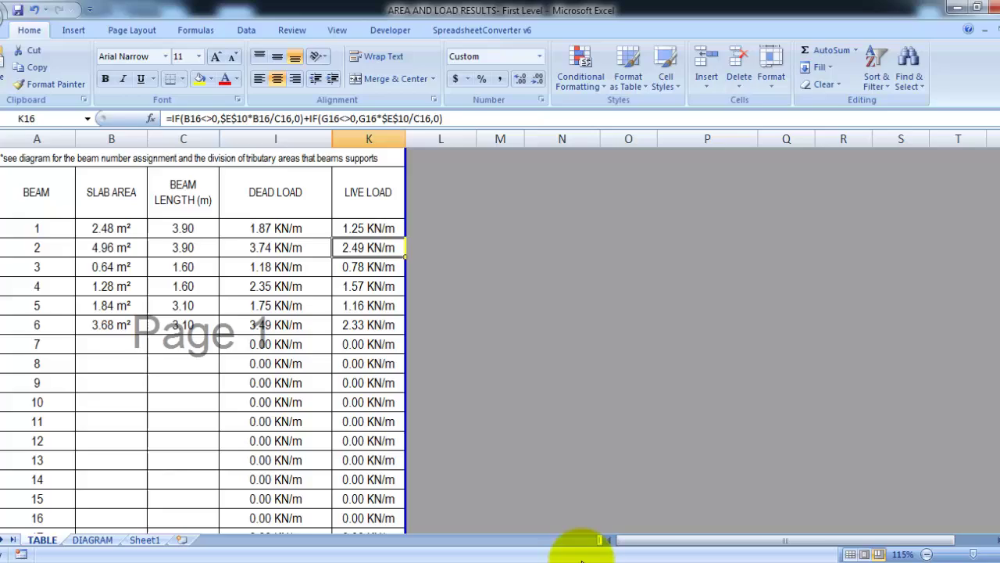
click(582, 559)
click(763, 290)
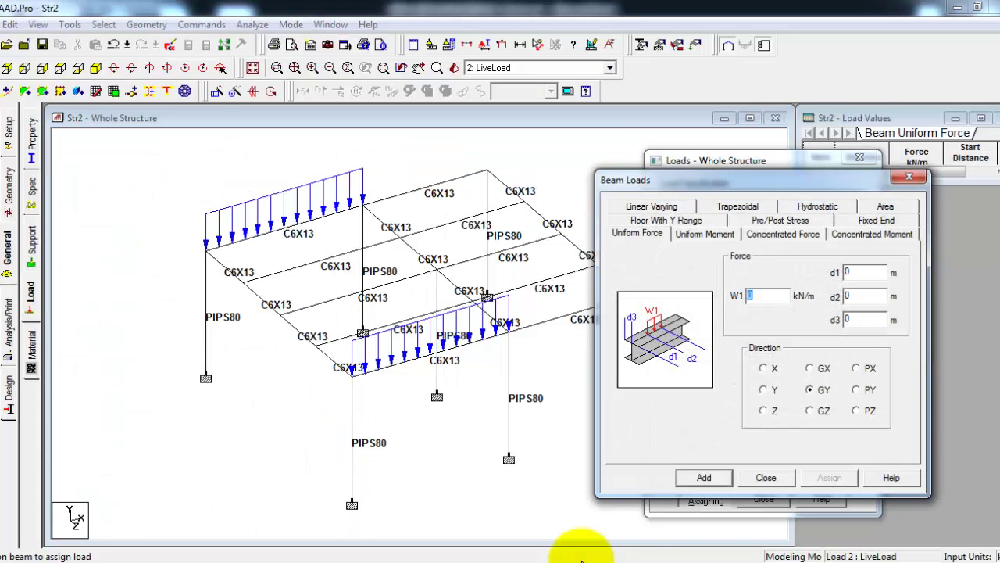
text(-2.)
text(.49)
key(Return)
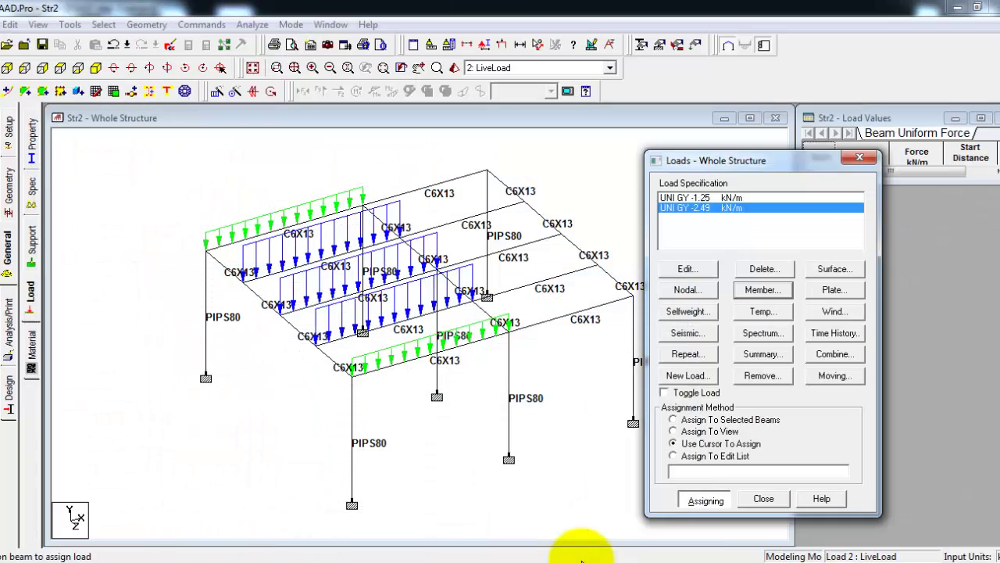
Add a -0.78 kN/m uniform GY load and assign it to the edge girders of both bays
key(Return)
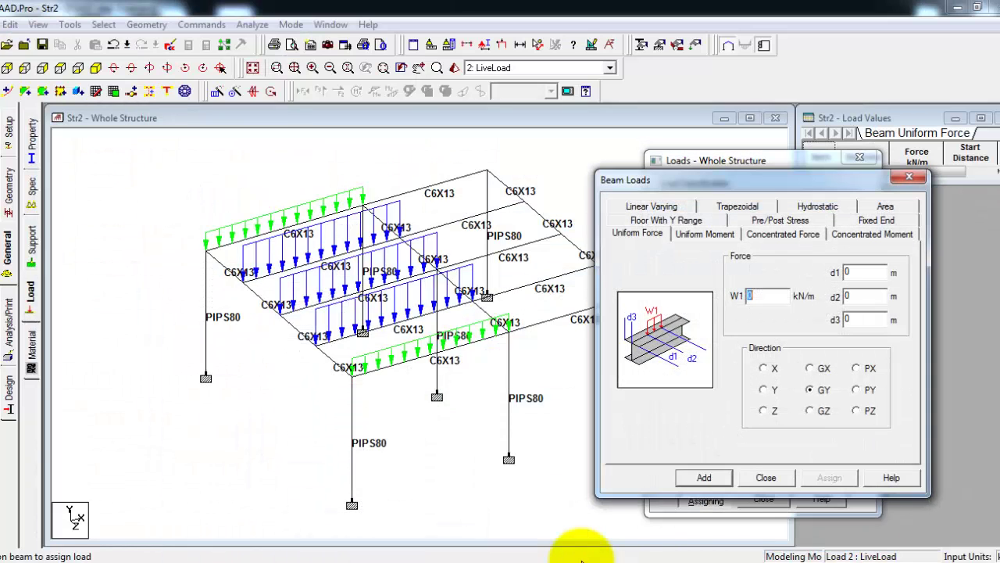
text(-.78)
key(Return)
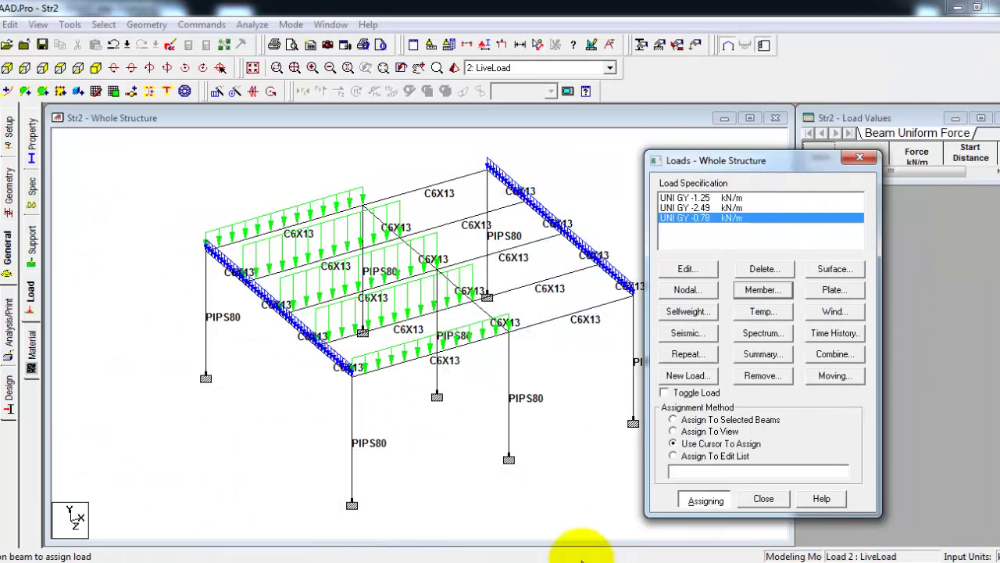
Add a -1.57 kN/m uniform GY load and assign it to the four middle girder segments
key(Return)
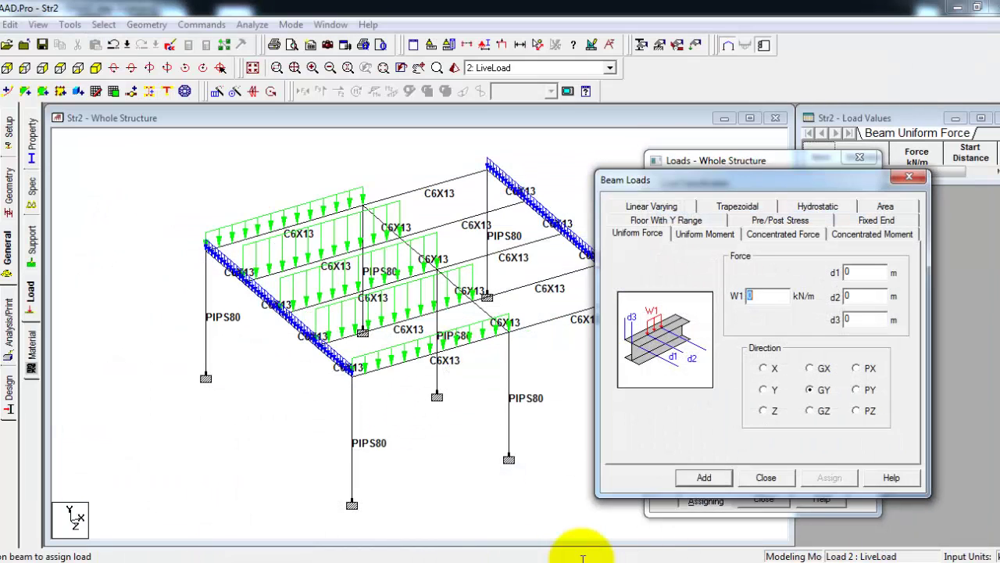
text(-1.57)
key(Return)
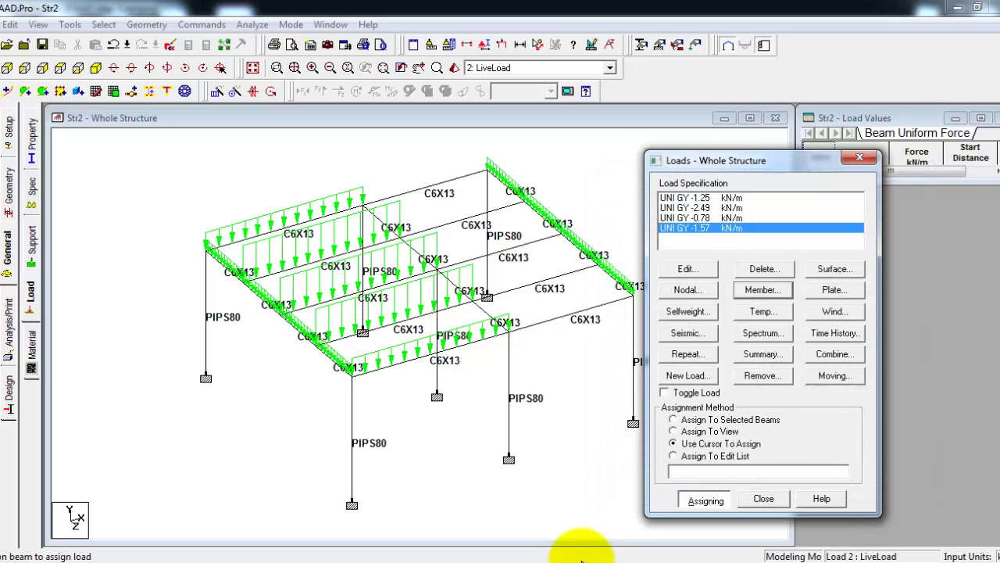
click(381, 222)
click(418, 252)
click(455, 284)
click(491, 316)
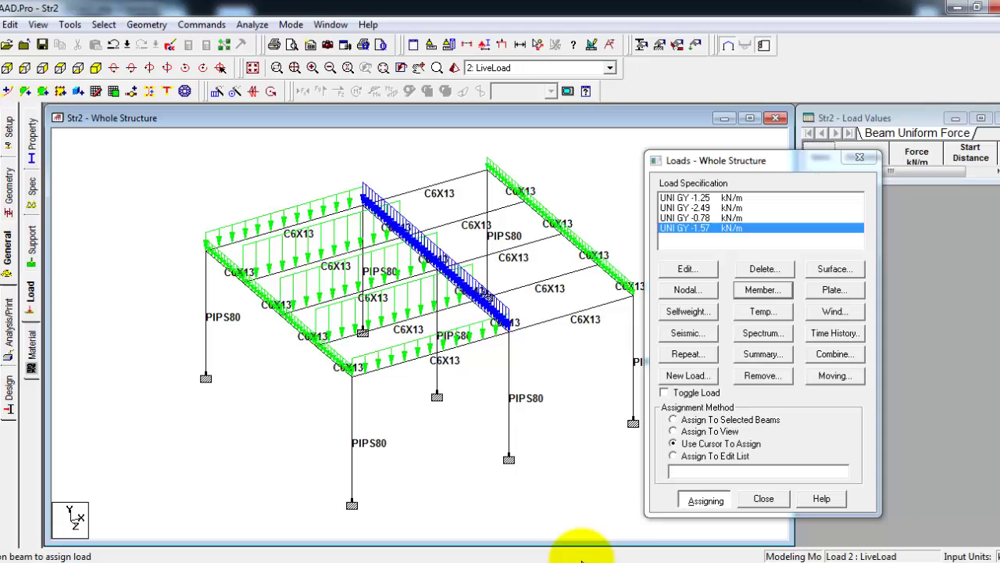
Check beam 5's live load in Excel, add a -1.16 kN/m uniform GY load and assign it to the narrower bay's two outer beams
click(583, 561)
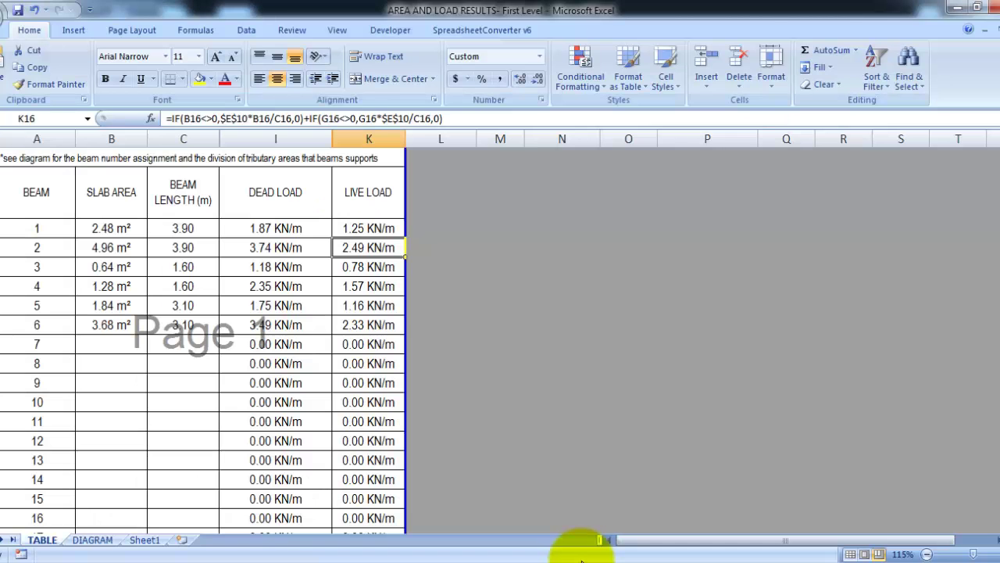
click(582, 561)
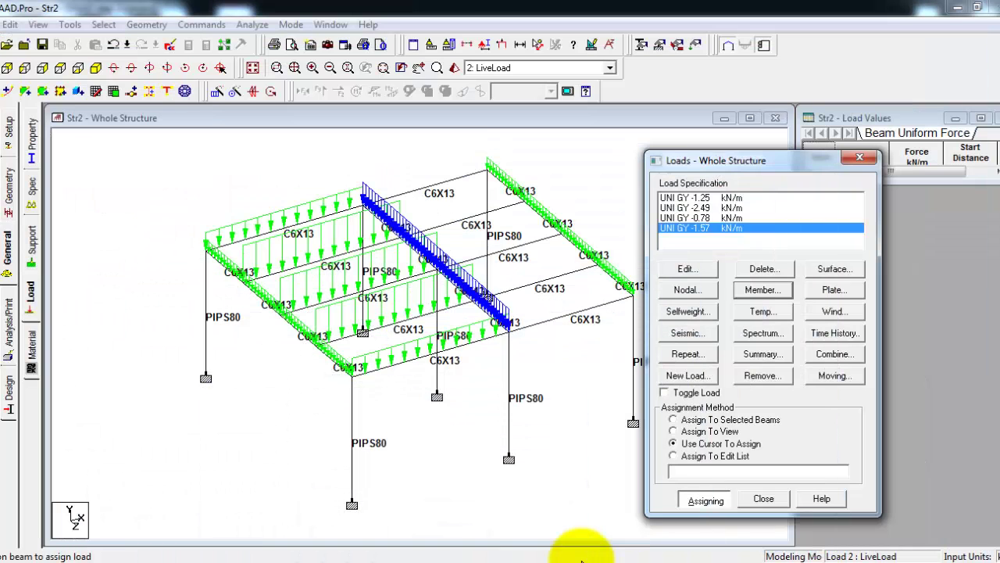
click(764, 291)
text(-1.16)
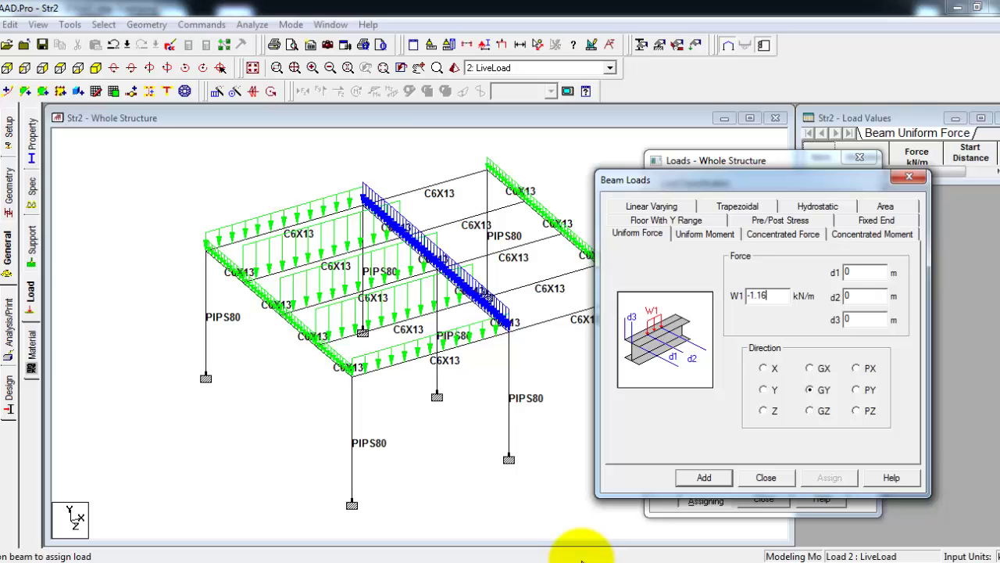
key(Return)
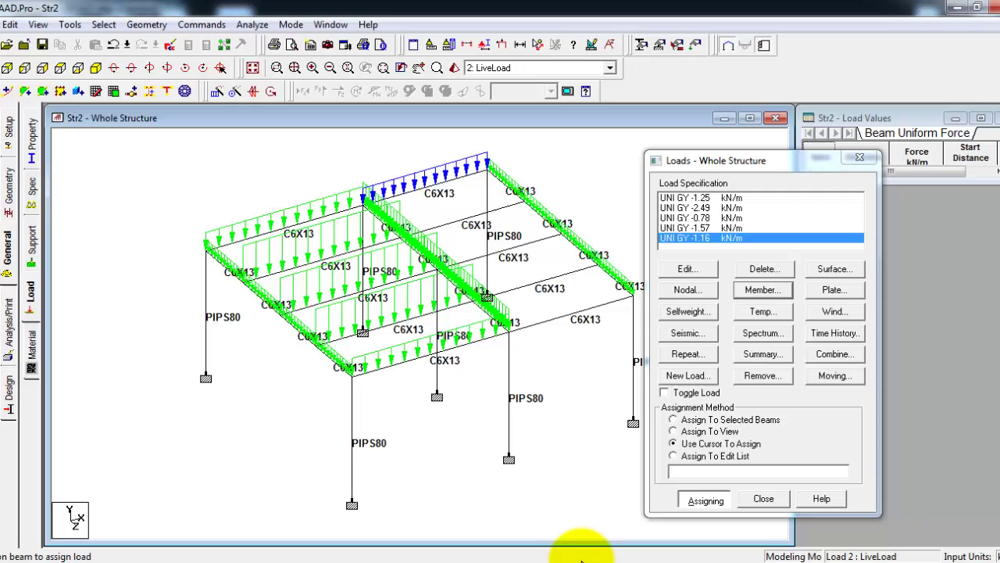
Check beam 6's live load in Excel, add a -2.33 kN/m uniform GY load and assign it to the narrower bay's three inner beams
key(alt+Tab)
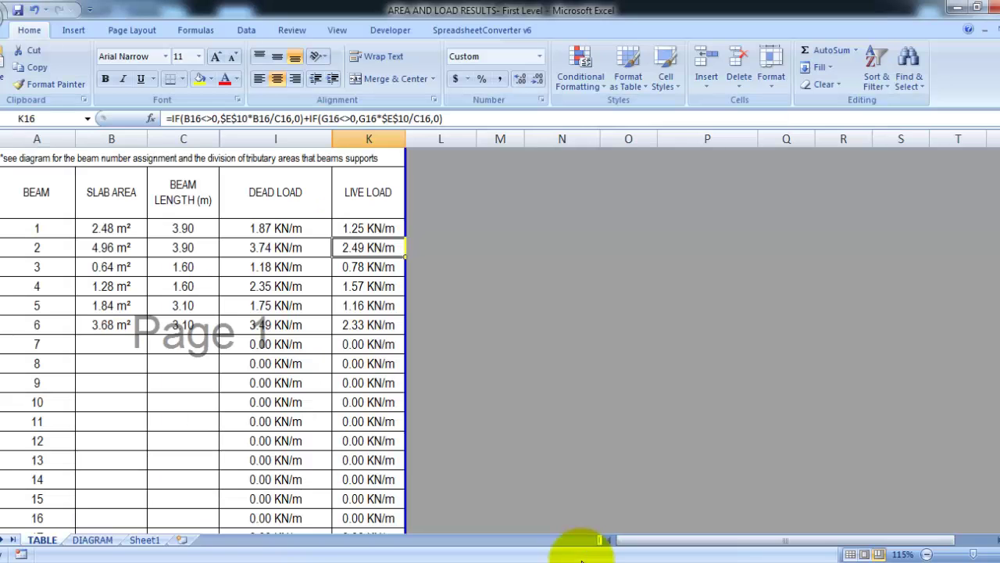
key(alt+Tab)
key(Return)
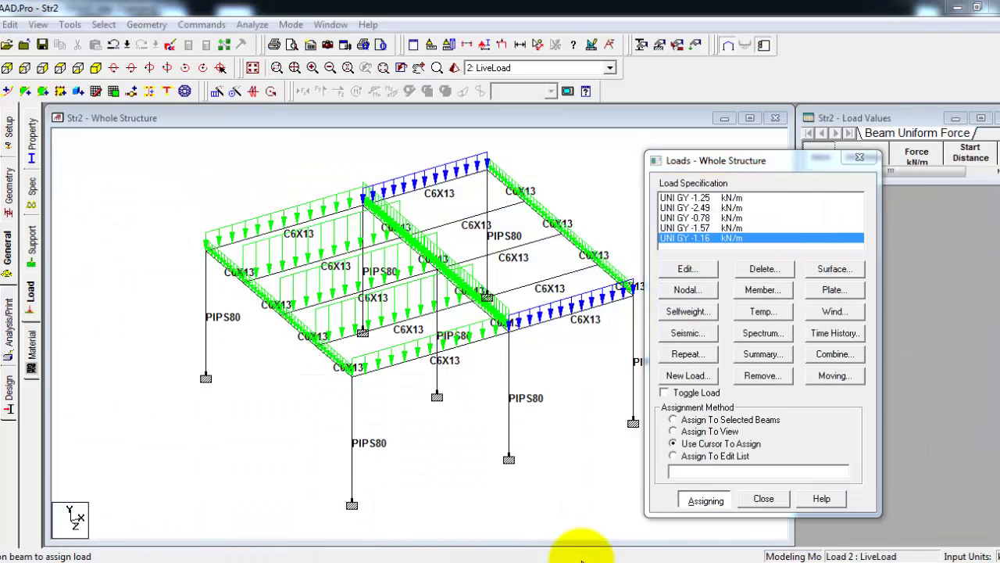
text(-2.33)
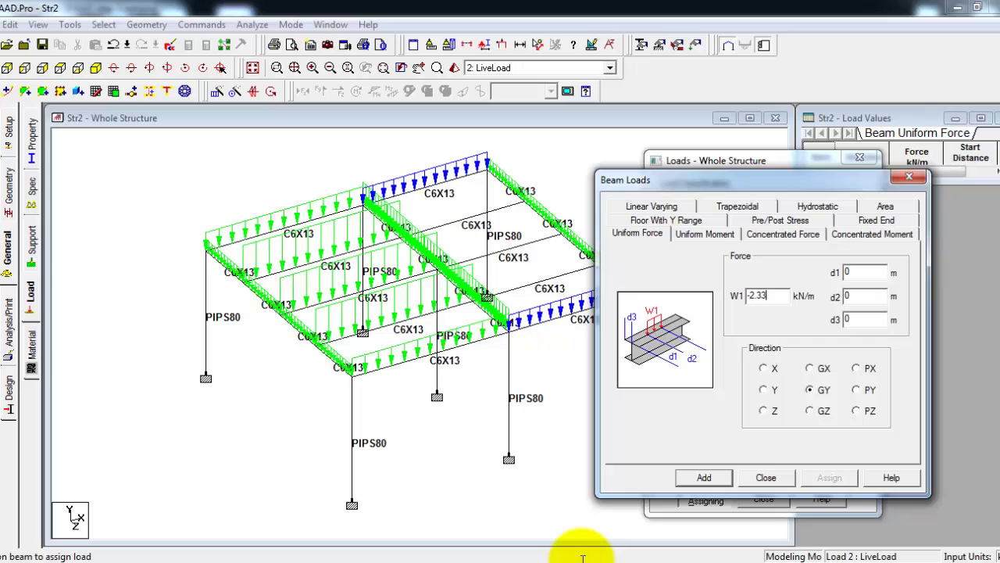
key(Return)
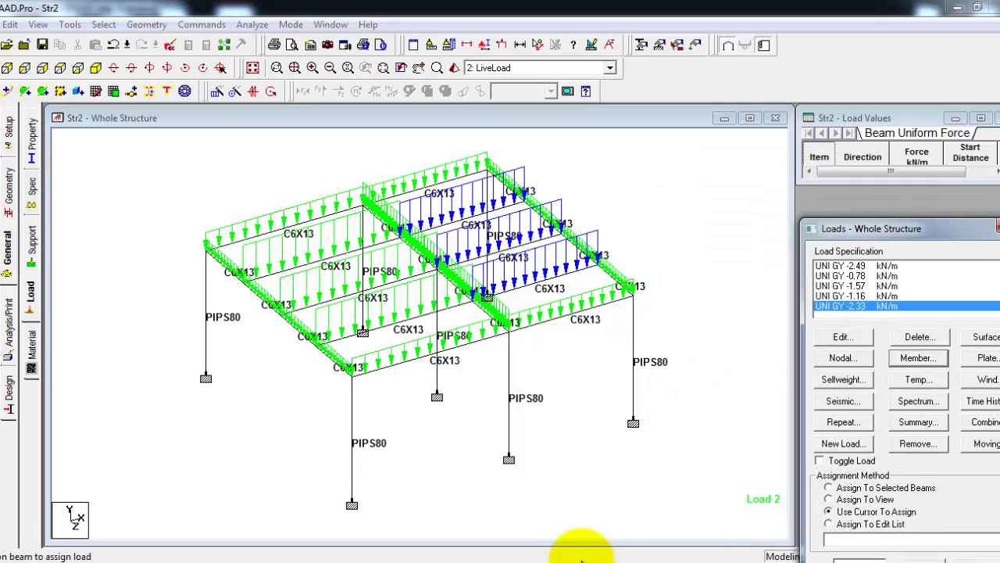
Display the DeadLoad case on the frame for comparison, and switch back to the LiveLoad case
click(611, 68)
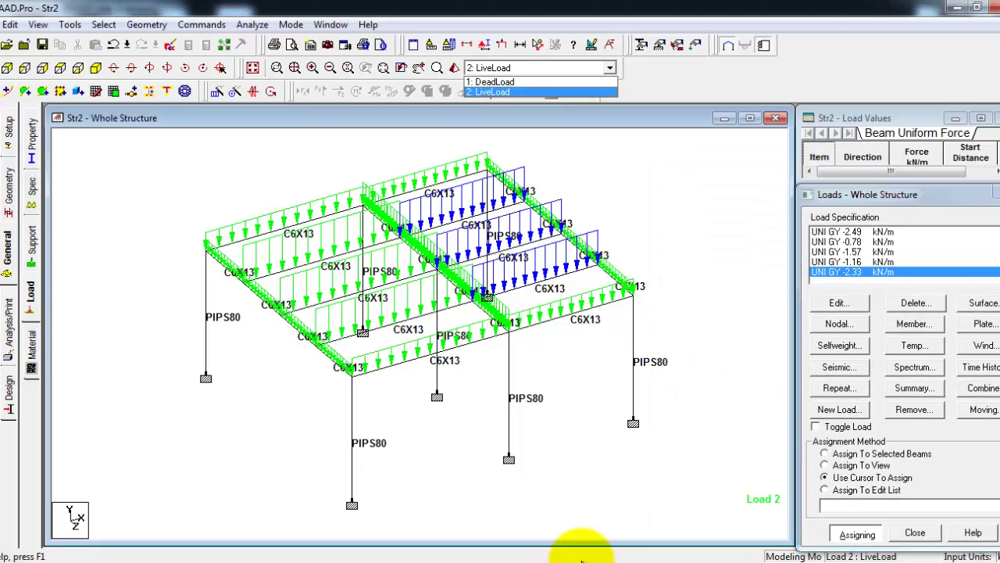
click(501, 83)
key(alt+Down)
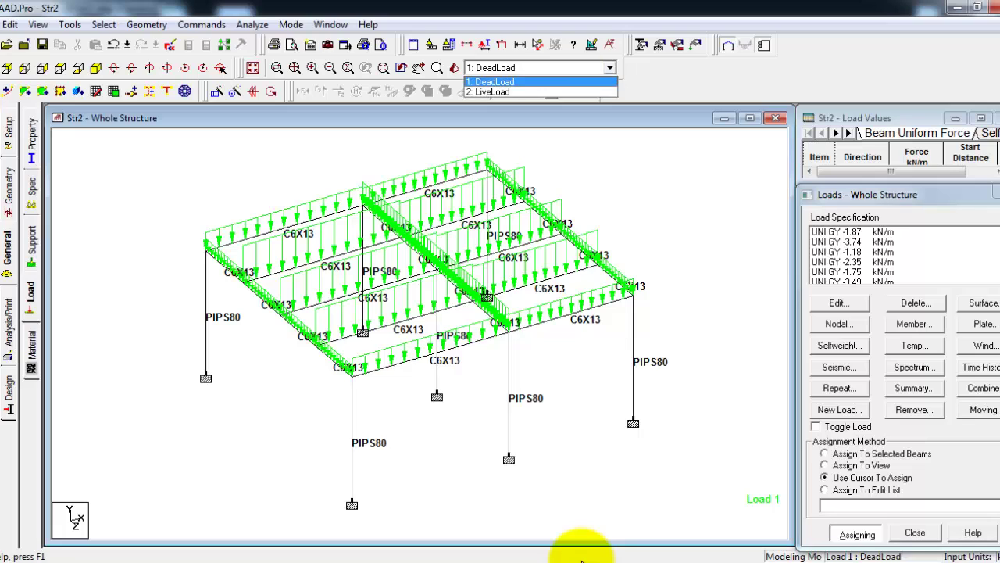
key(Down)
key(Return)
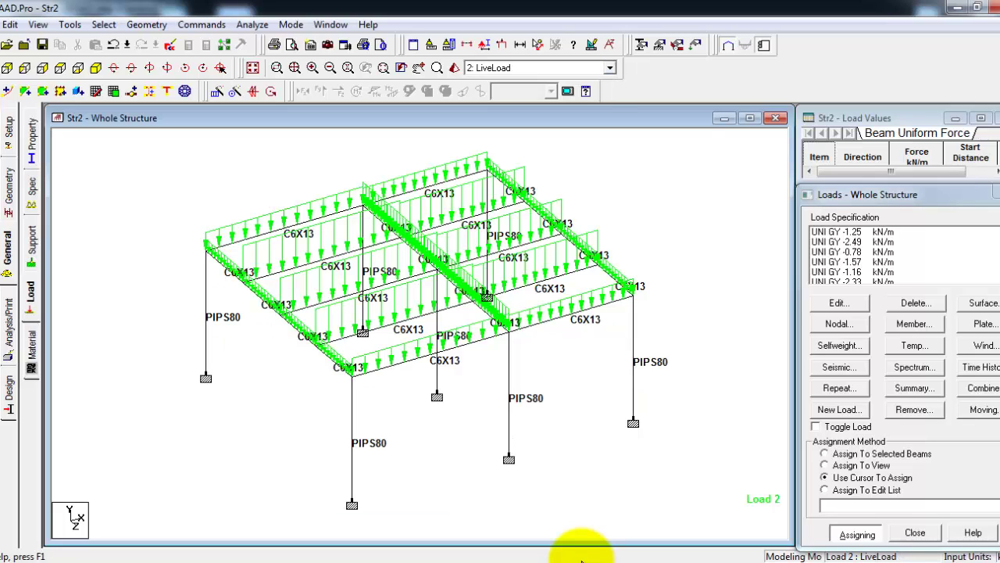
Turn on the load value labels in the whole structure view's diagram settings
right_click(573, 197)
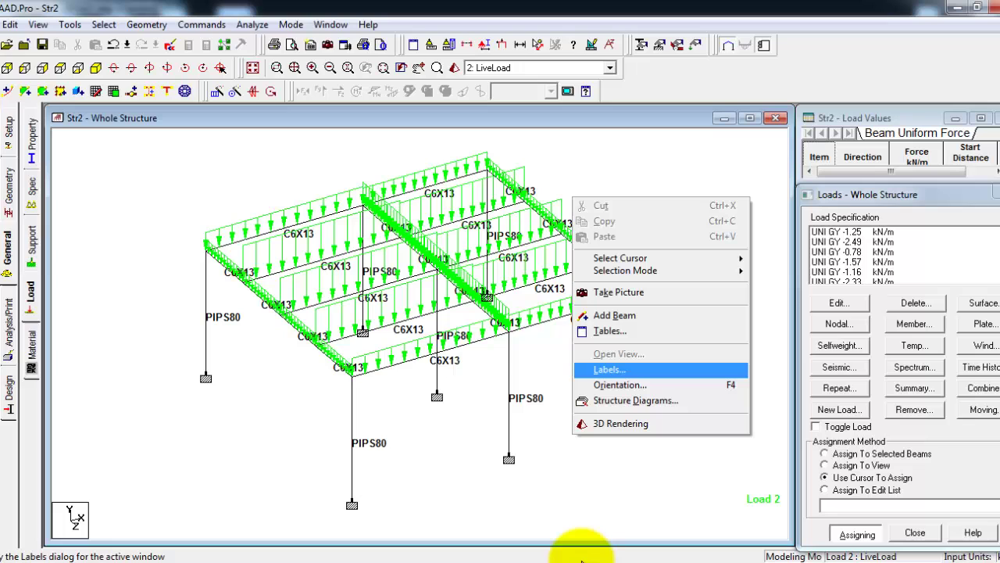
key(Return)
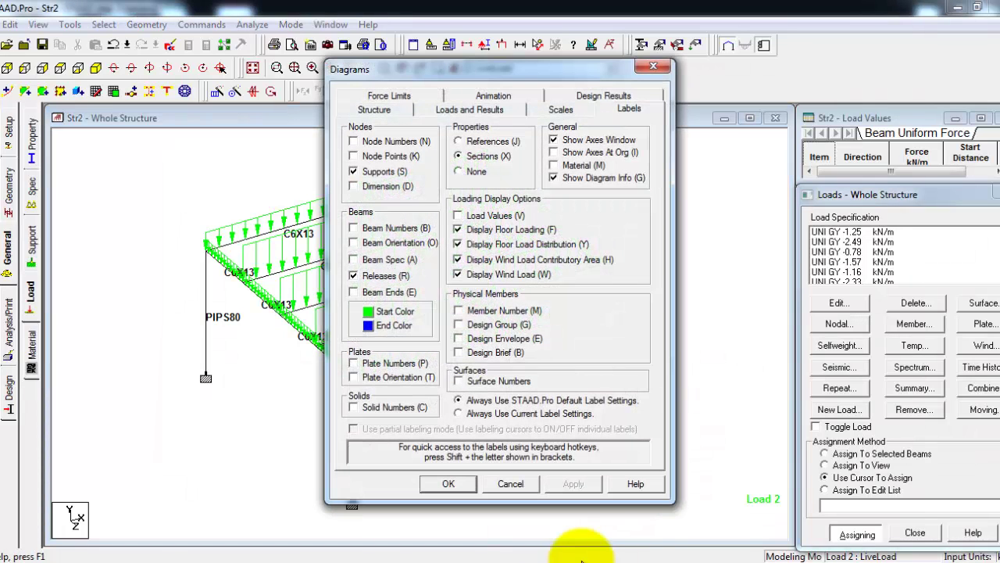
key(ctrl+shift+Tab)
key(ctrl+shift+Tab)
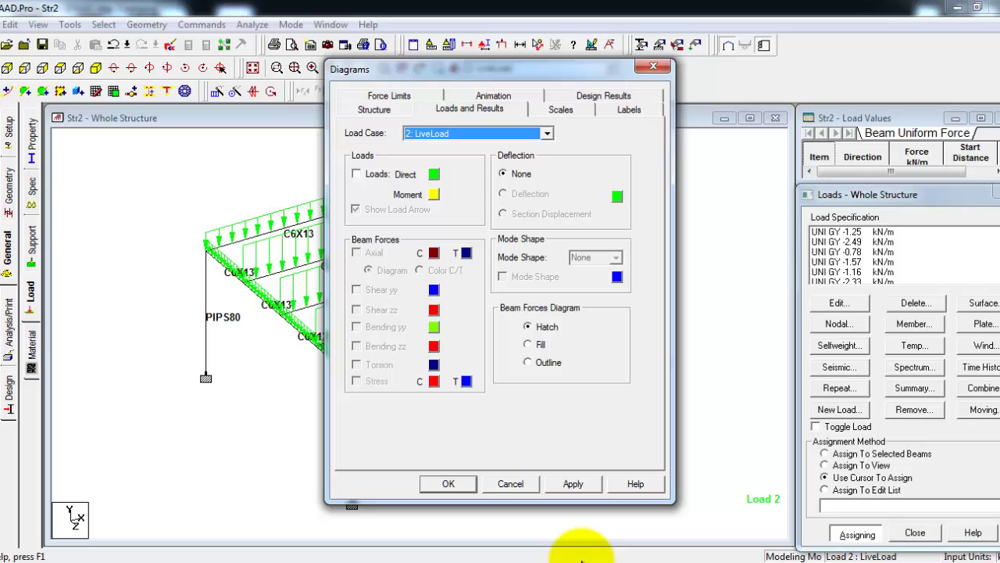
key(ctrl+Tab)
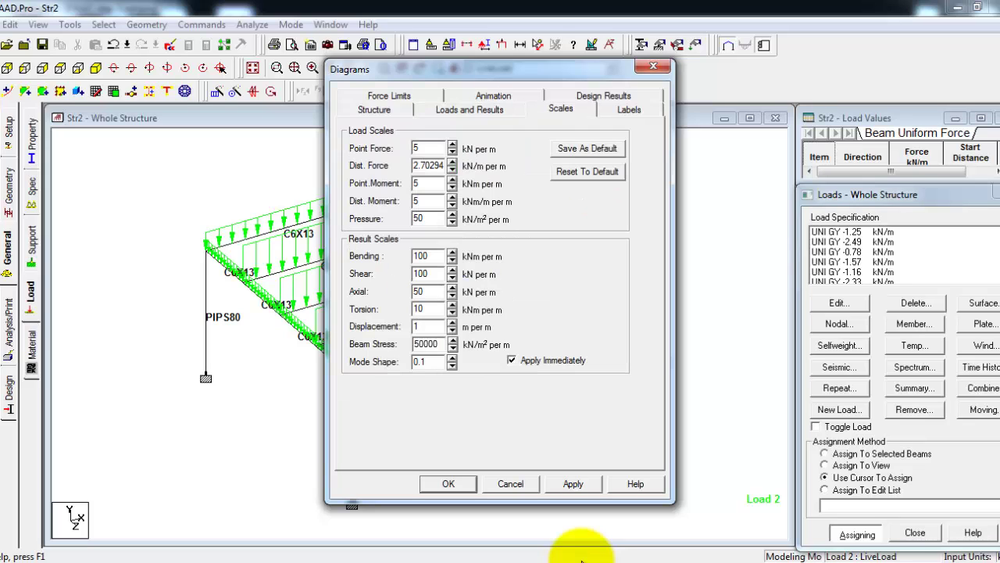
key(ctrl+Tab)
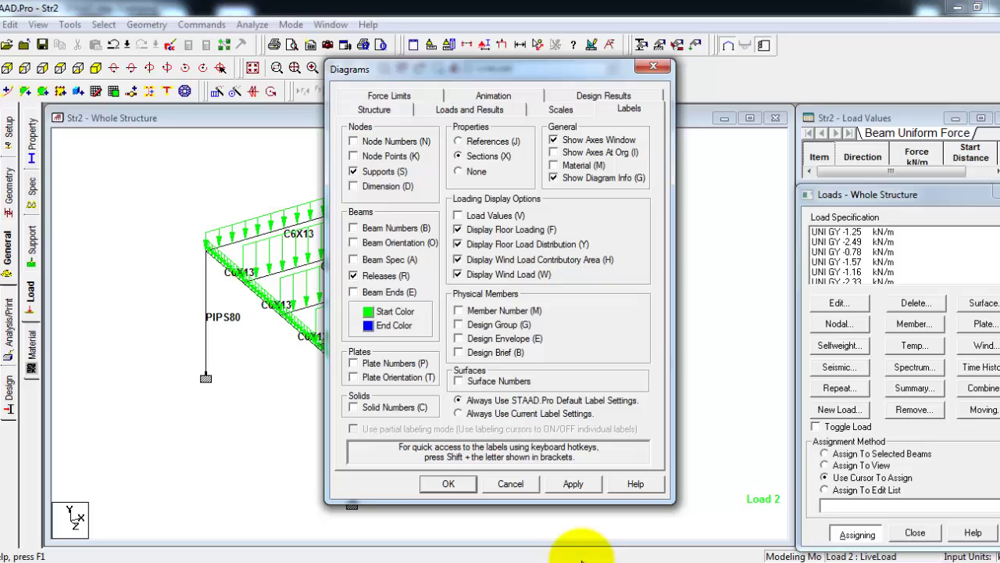
key(shift+v)
key(alt+a)
key(Escape)
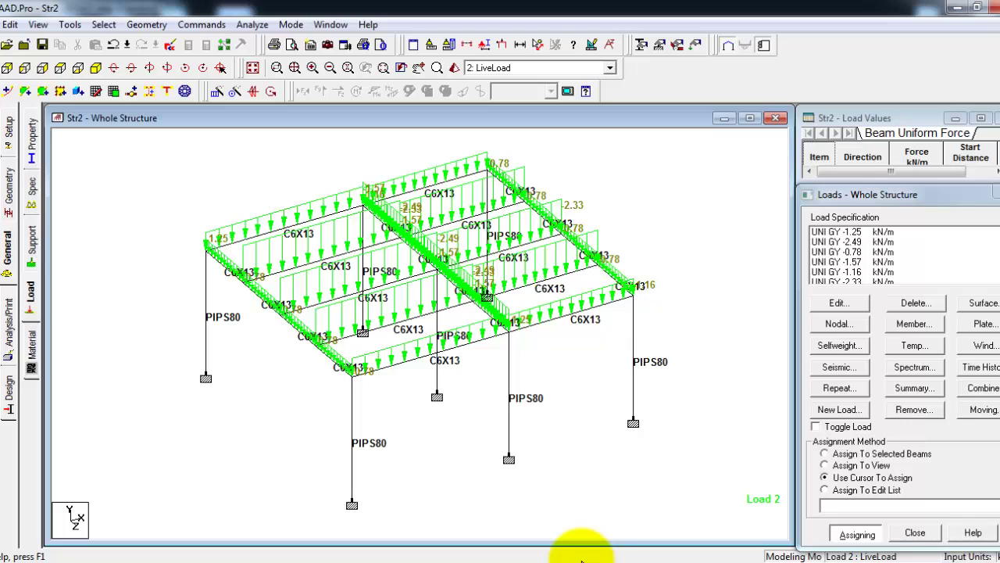
Go through the LiveLoad uniform load specifications one by one to check which beams each is assigned to
key(ctrl+Tab)
key(Down)
key(Down)
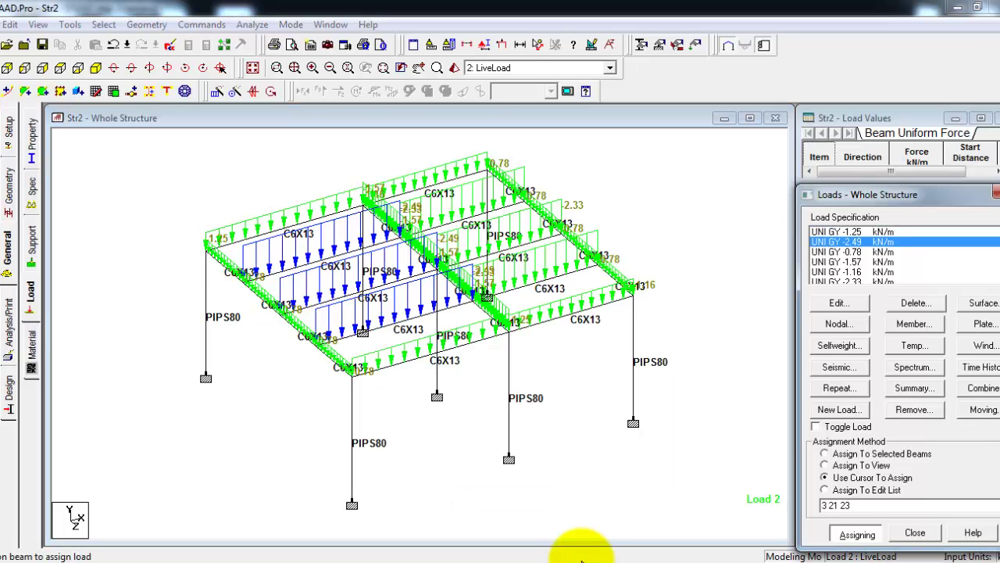
key(Down)
key(Down)
key(Down)
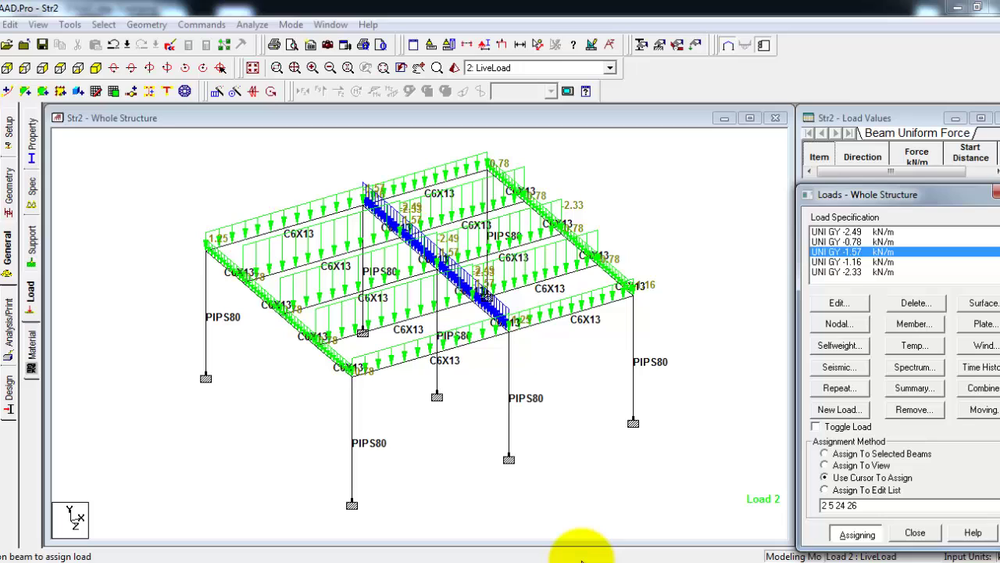
key(Up)
key(Up)
key(Up)
key(Up)
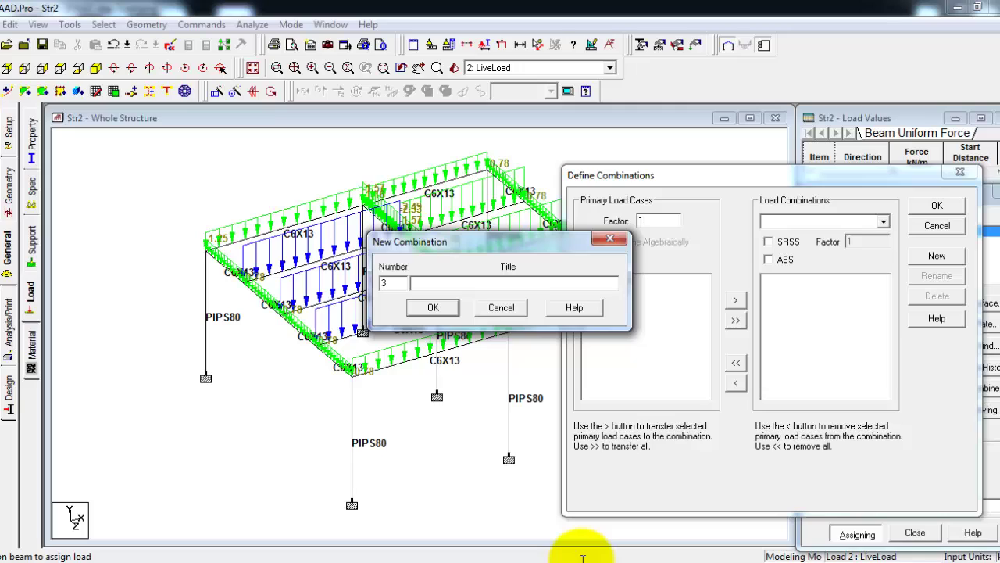
Create load combination 3 titled "Combo LL + DL" and add DeadLoad to it with a factor of 1.4
text(Combo LL + DL)
key(Return)
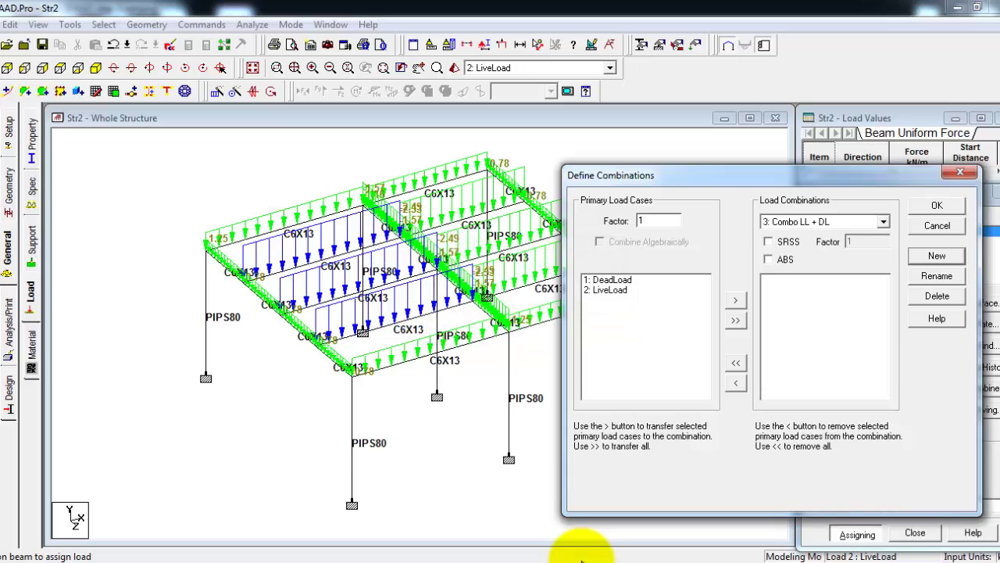
key(Tab)
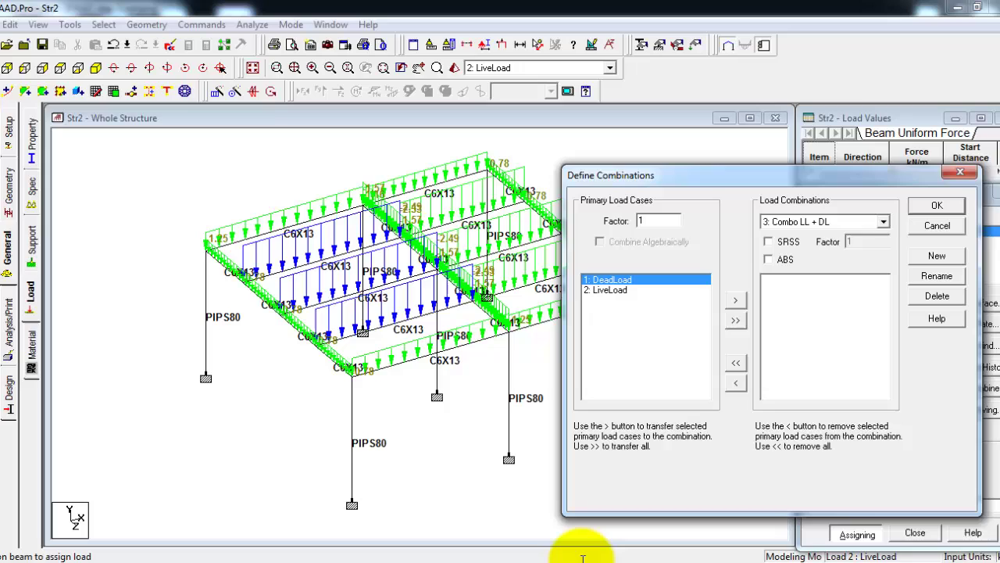
text(.4)
key(shift+Home)
key(Right)
key(Tab)
key(Tab)
key(space)
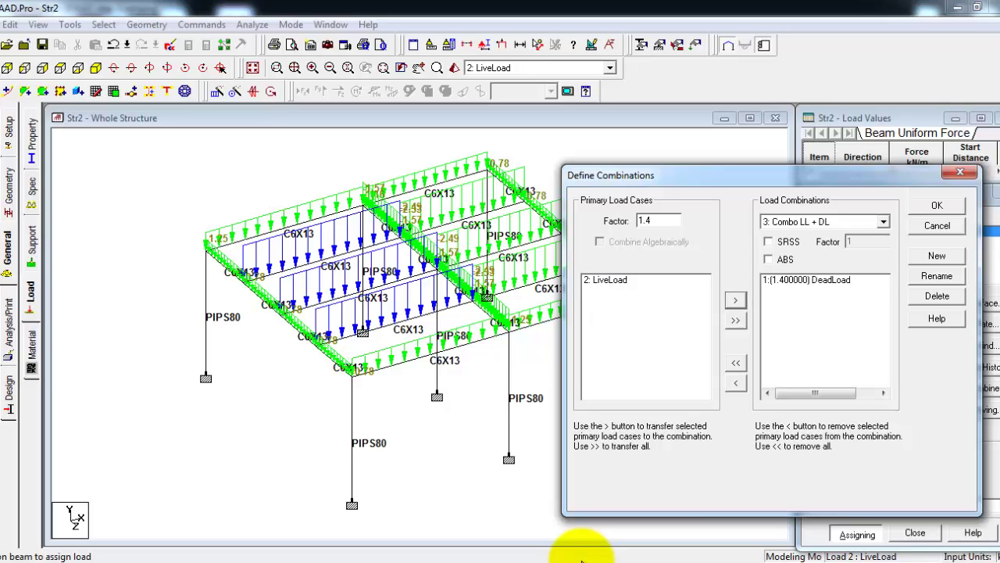
Add LiveLoad to the combination with a factor of 1.7 and accept the combination definition
key(shift+Tab)
key(shift+Tab)
key(BackSpace)
text(7)
key(Tab)
key(Tab)
key(Return)
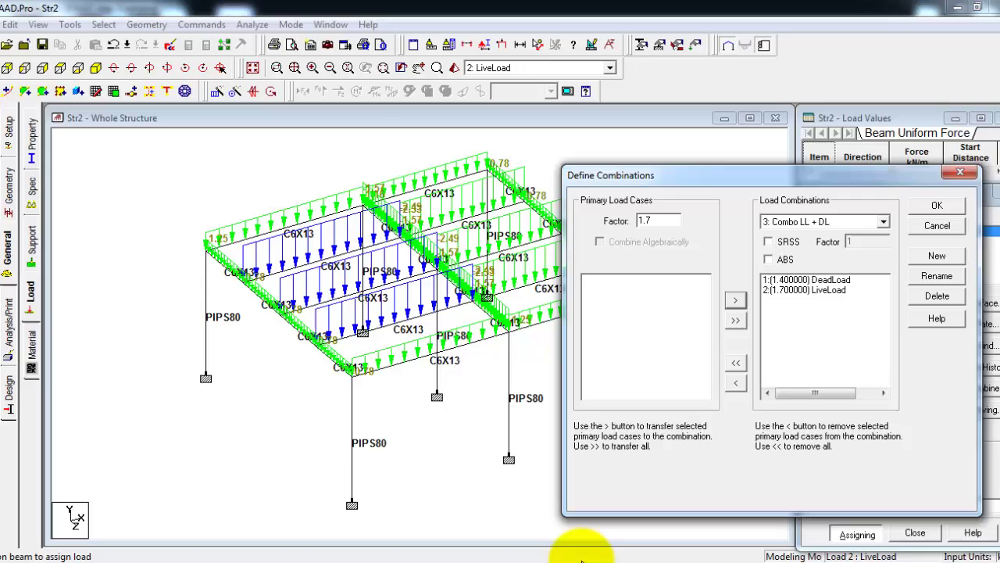
key(Tab)
key(Return)
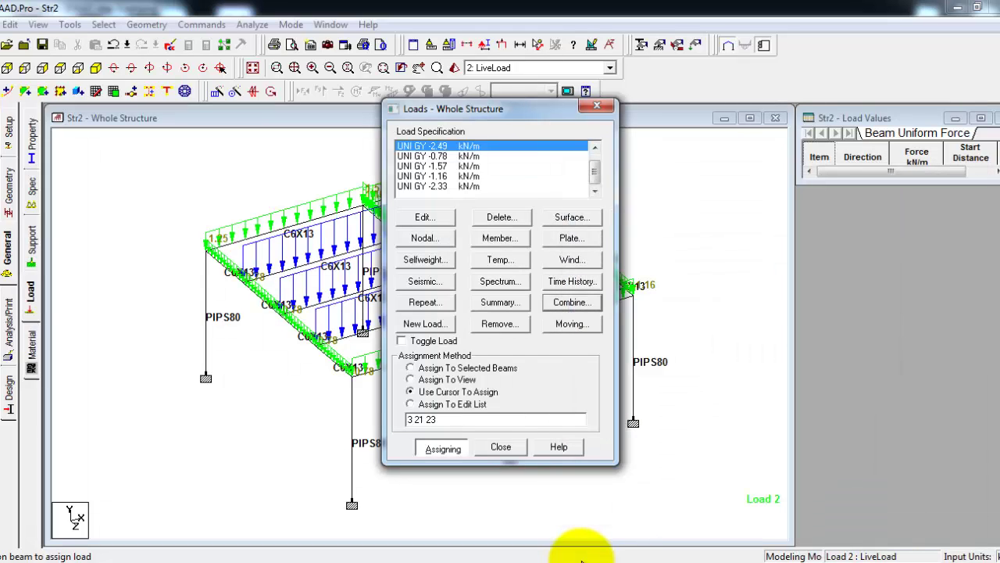